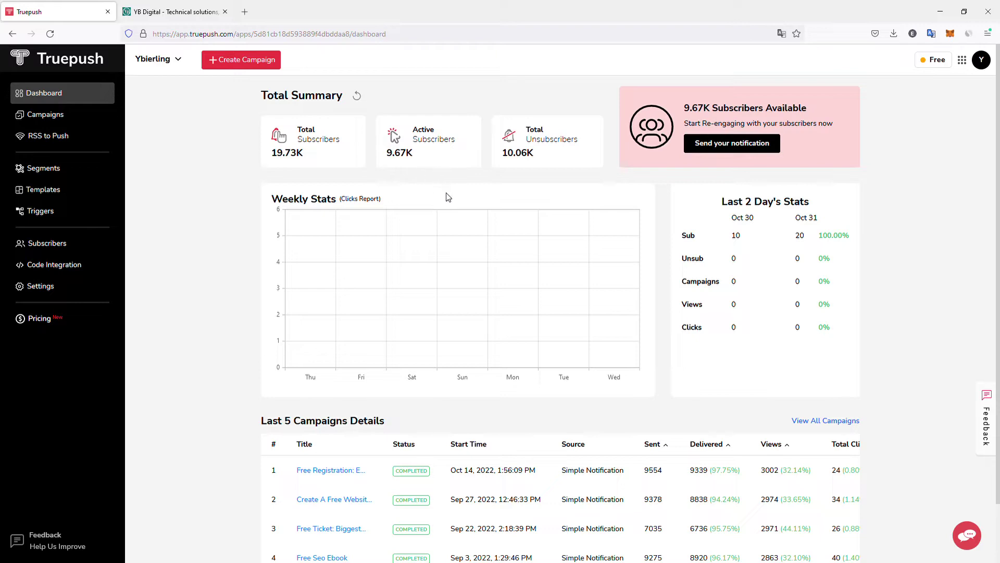
Step: Highlight the first campaign's number, title, sent count 9554 and views figure in the campaigns table
{"action": "scroll", "coordinate": [459, 201], "scroll_direction": "down", "scroll_amount": 2}
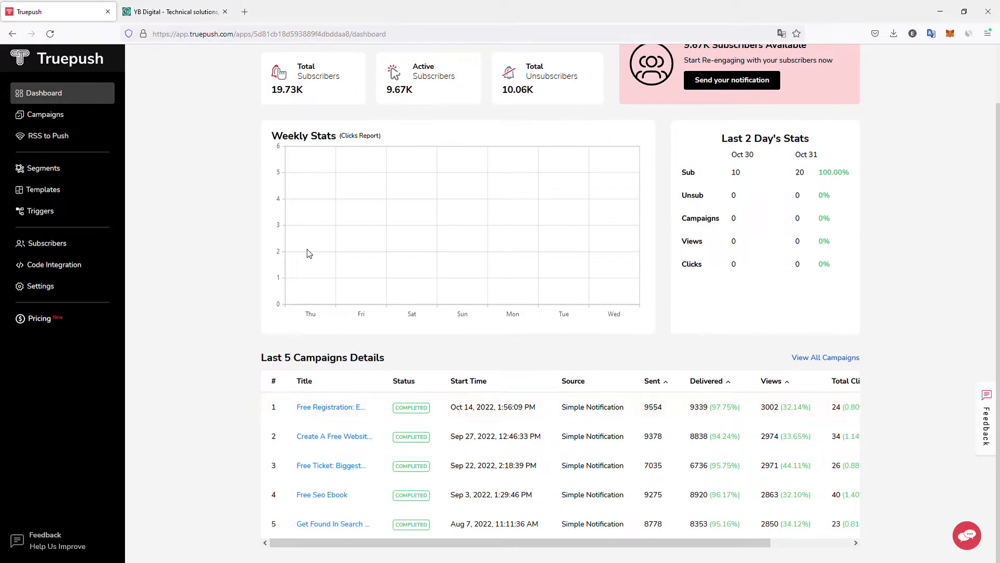
{"action": "scroll", "coordinate": [318, 227], "scroll_direction": "up", "scroll_amount": 2}
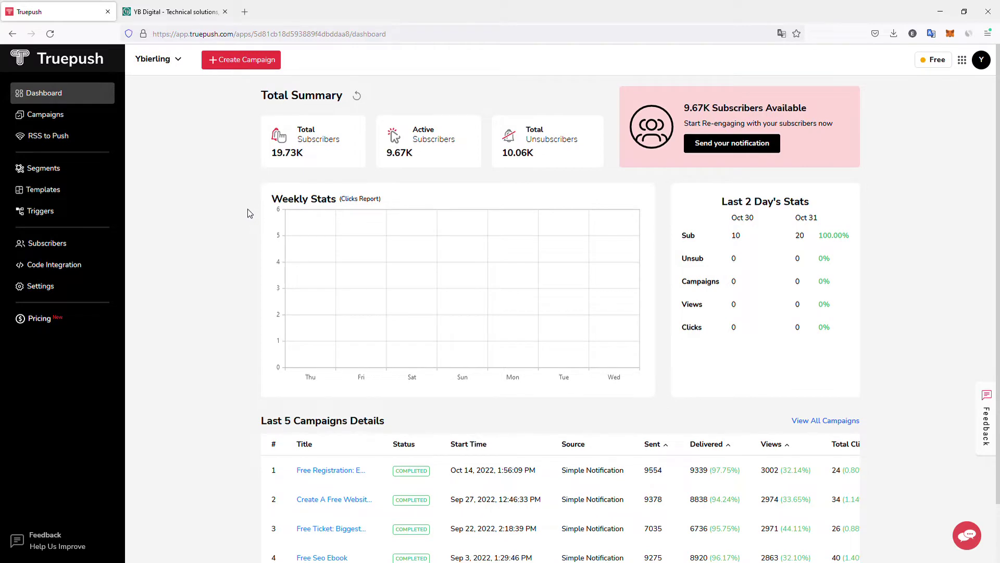
{"action": "scroll", "coordinate": [253, 297], "scroll_direction": "down", "scroll_amount": 2}
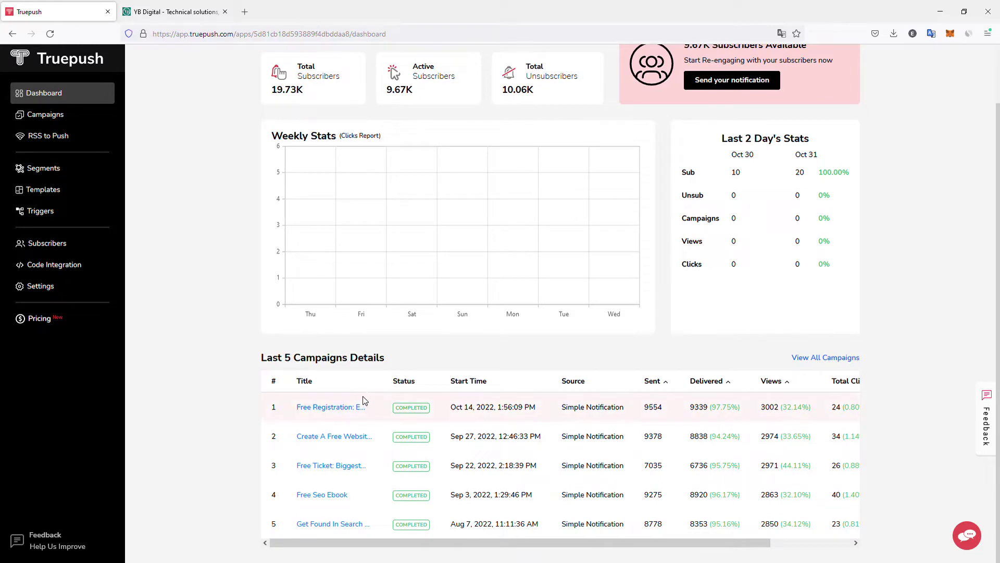
{"action": "left_click_drag", "start_coordinate": [264, 417], "coordinate": [387, 413]}
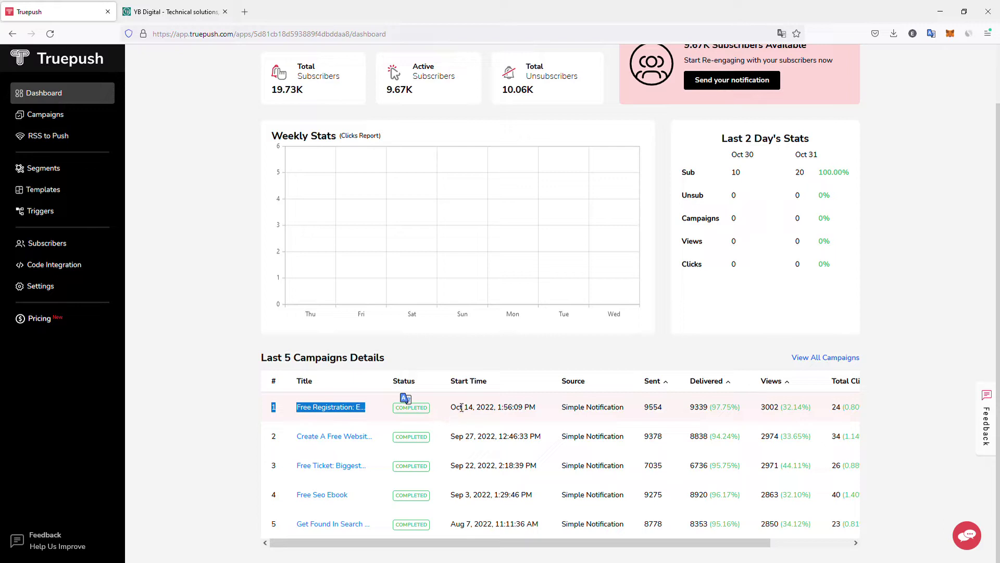
{"action": "double_click", "coordinate": [652, 412]}
{"action": "left_click_drag", "start_coordinate": [693, 543], "coordinate": [773, 551]}
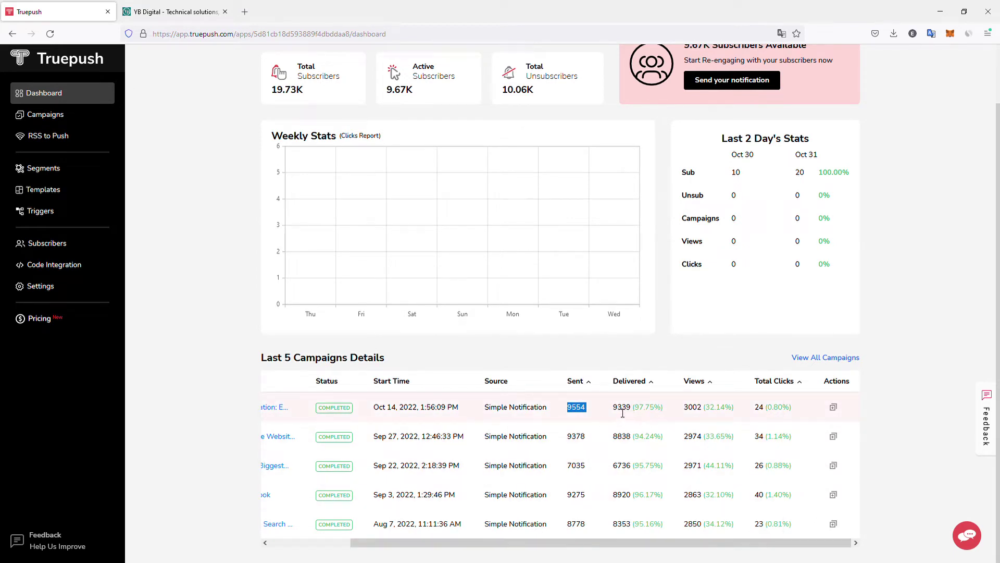
{"action": "left_click_drag", "start_coordinate": [684, 409], "coordinate": [808, 408]}
Step: Show the Pricing page: 9666 subscribers at $0/month, all projects 85542 at $29/month
{"action": "left_click", "coordinate": [808, 408]}
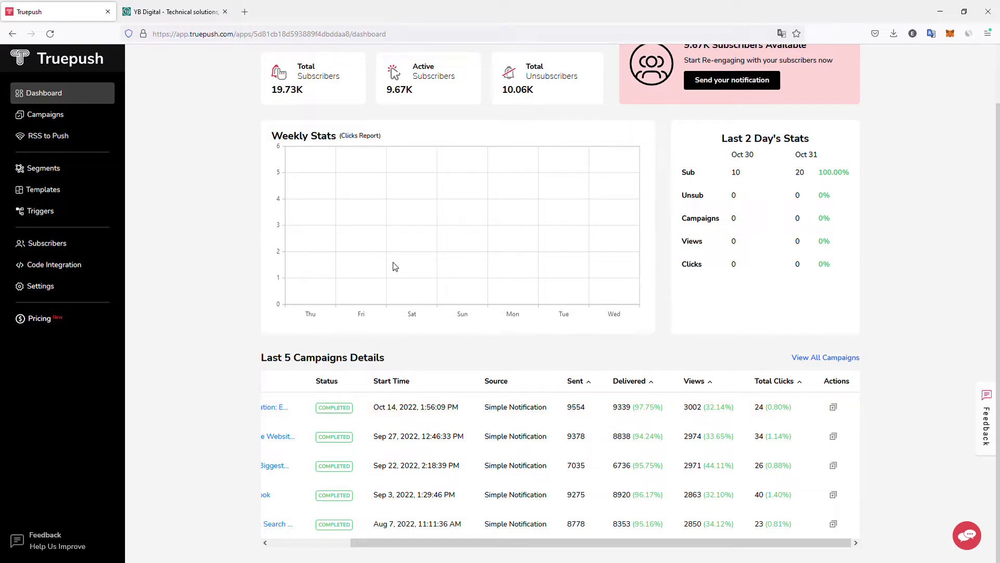
{"action": "scroll", "coordinate": [431, 266], "scroll_direction": "up", "scroll_amount": 2}
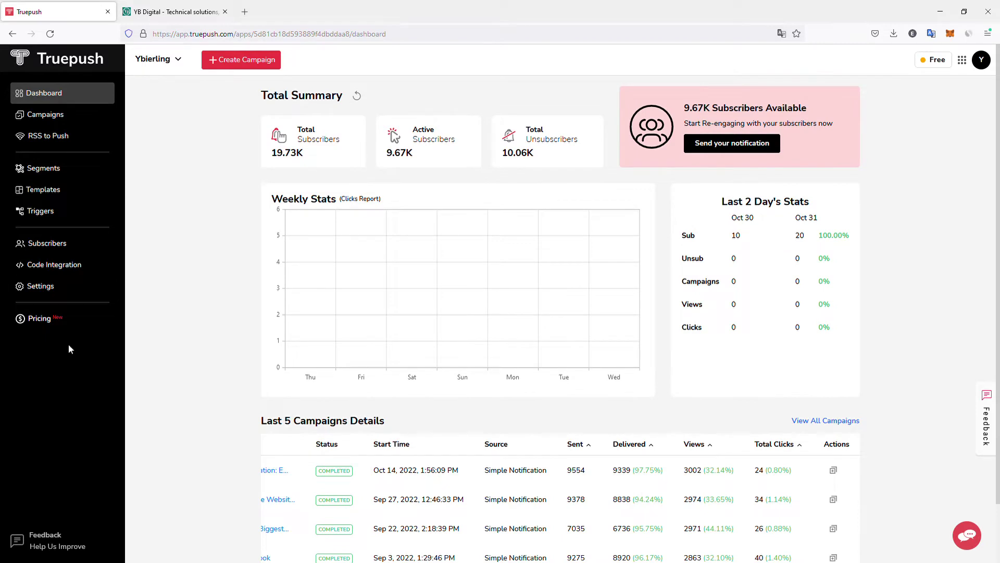
{"action": "left_click", "coordinate": [49, 321]}
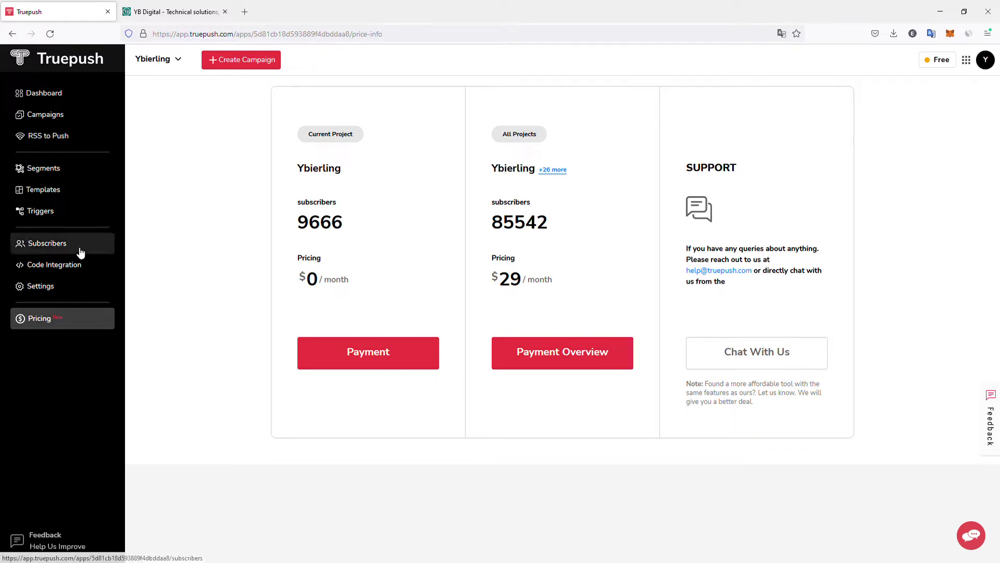
Step: Read the Code Integration instructions, then bring up Subscribers on its Day-wise Stats tab
{"action": "left_click", "coordinate": [92, 275]}
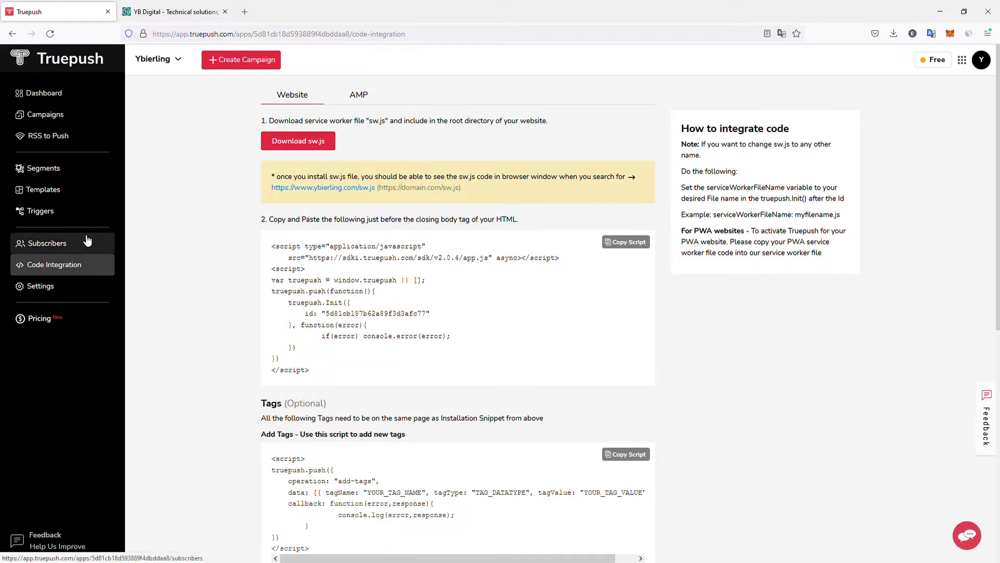
{"action": "left_click", "coordinate": [70, 247]}
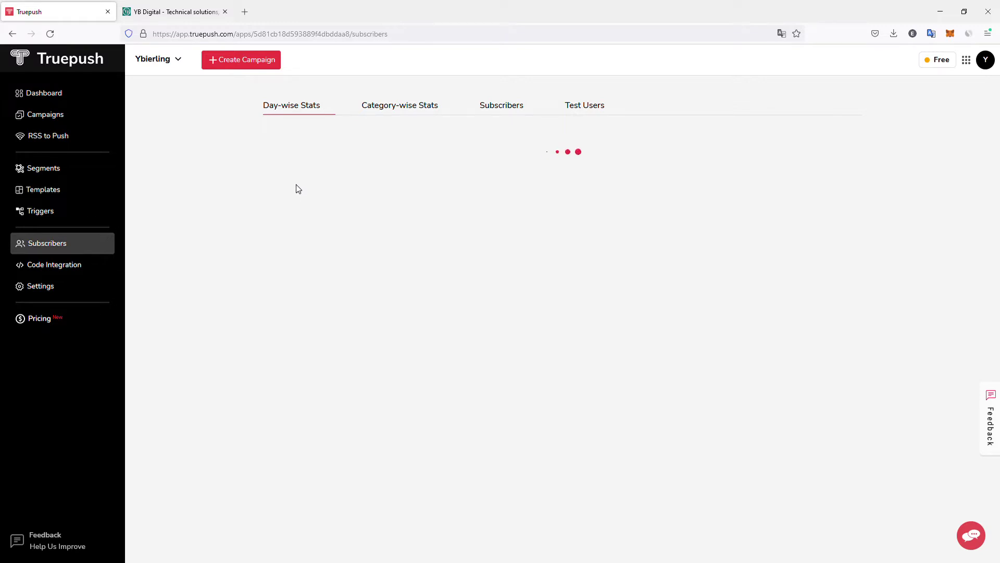
Step: Start a New Segment from the Segments list, visiting its name and notes fields
{"action": "left_click", "coordinate": [71, 169]}
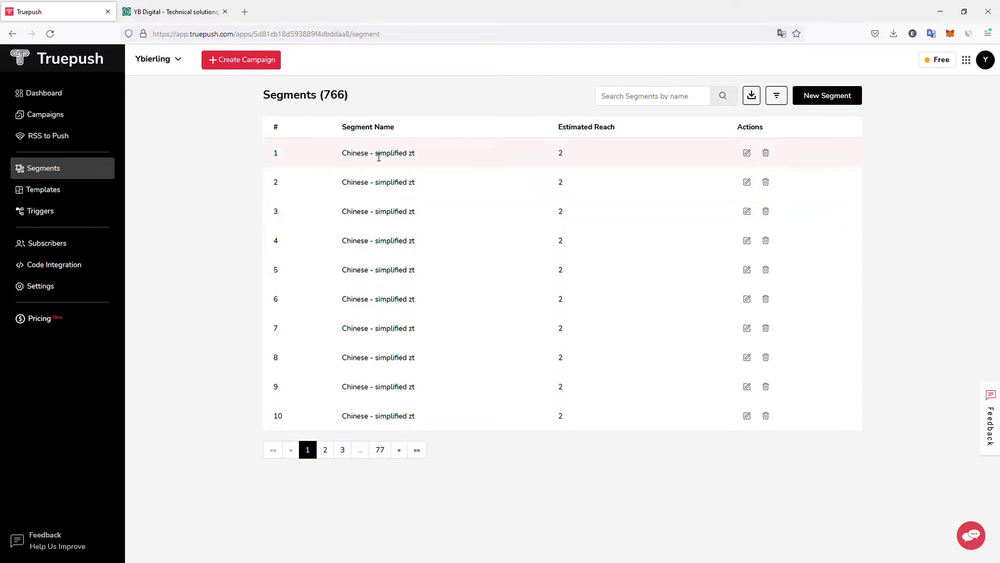
{"action": "left_click", "coordinate": [800, 93]}
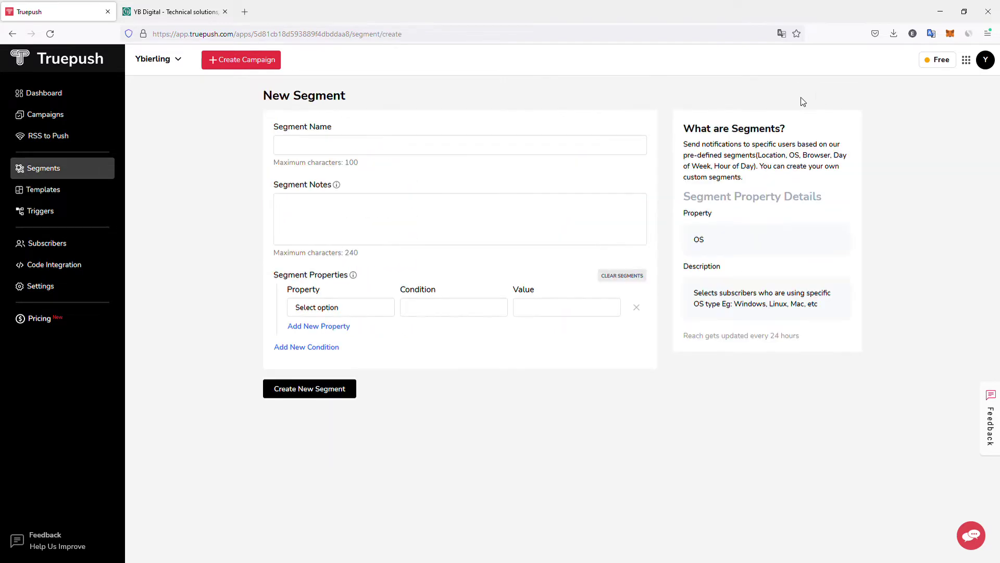
{"action": "left_click", "coordinate": [366, 153]}
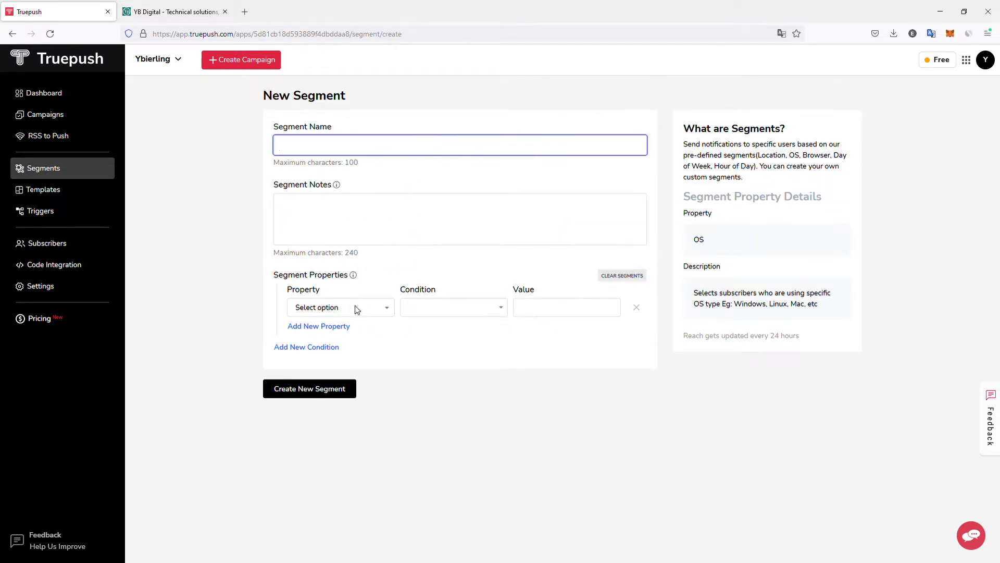
{"action": "left_click", "coordinate": [366, 210]}
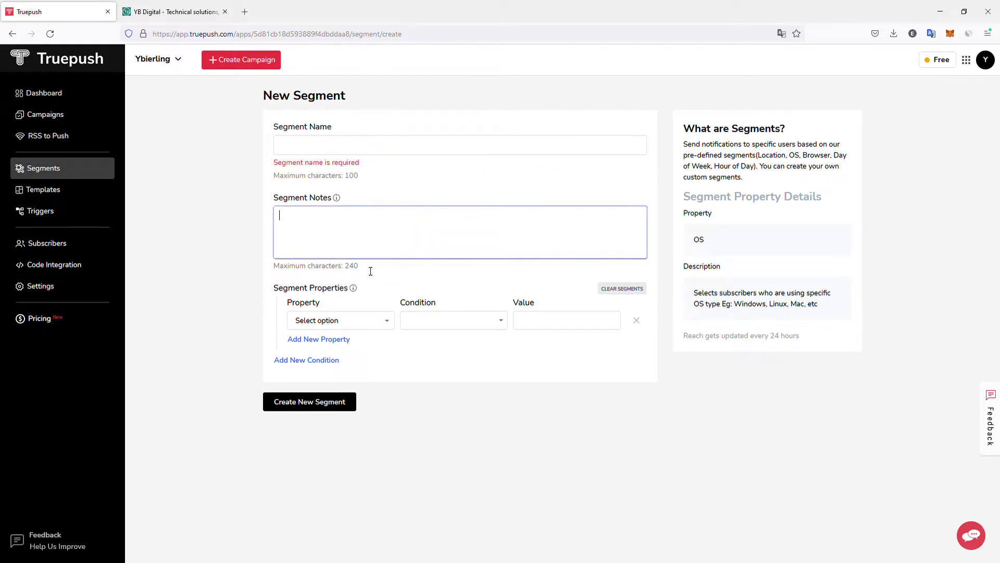
Step: Set the new segment's first property to fullurl
{"action": "left_click", "coordinate": [388, 326]}
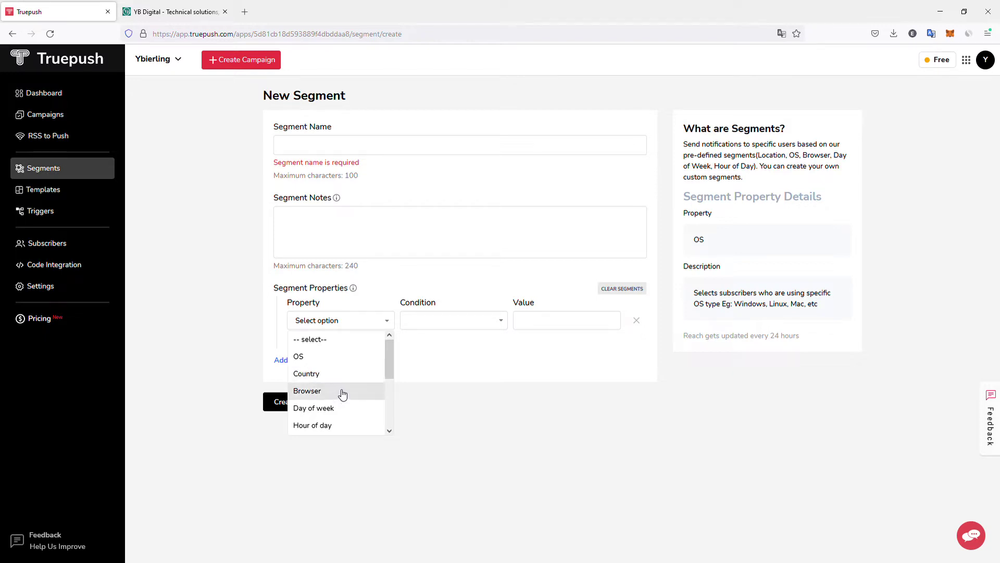
{"action": "scroll", "coordinate": [343, 394], "scroll_direction": "down", "scroll_amount": 2}
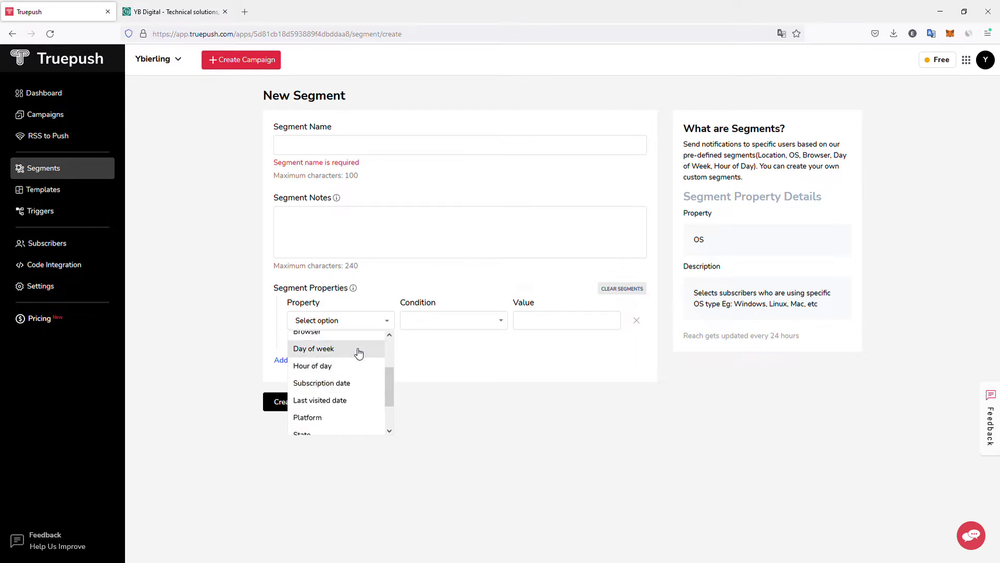
{"action": "scroll", "coordinate": [354, 383], "scroll_direction": "down", "scroll_amount": 2}
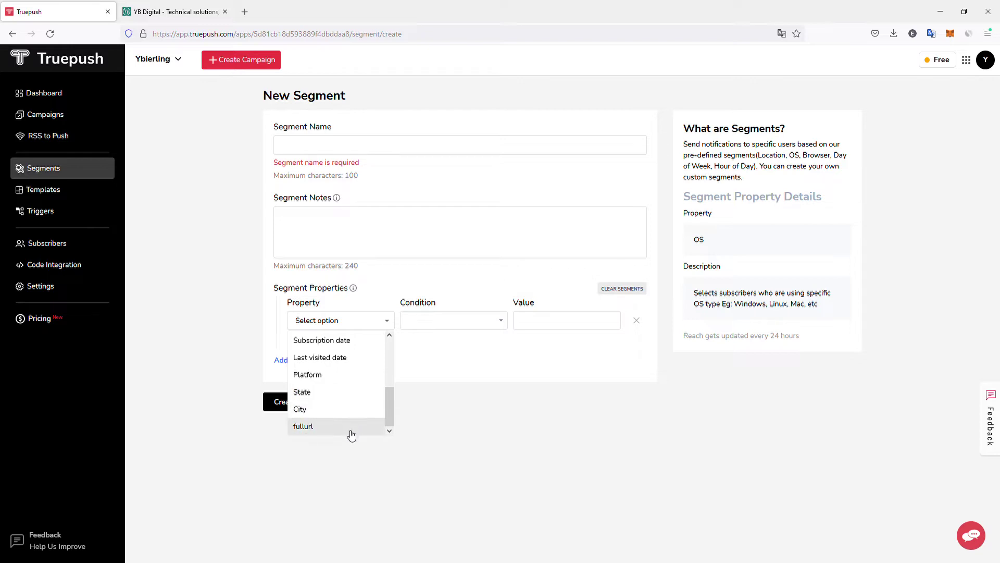
{"action": "left_click", "coordinate": [383, 426]}
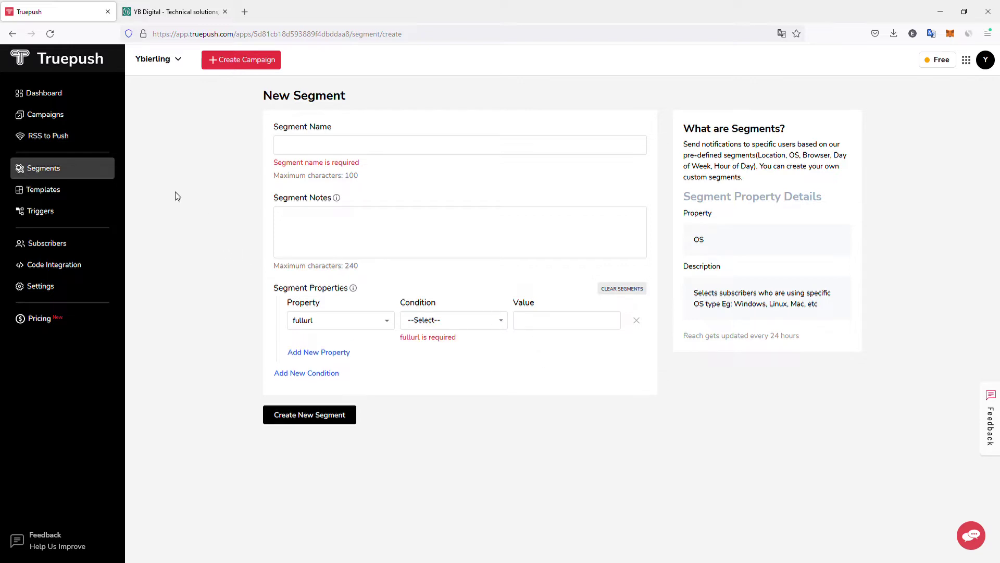
Step: Look over the saved Templates, then list the Triggers 20% off VPN and Hand Sanitizers & Wipes
{"action": "left_click", "coordinate": [51, 194]}
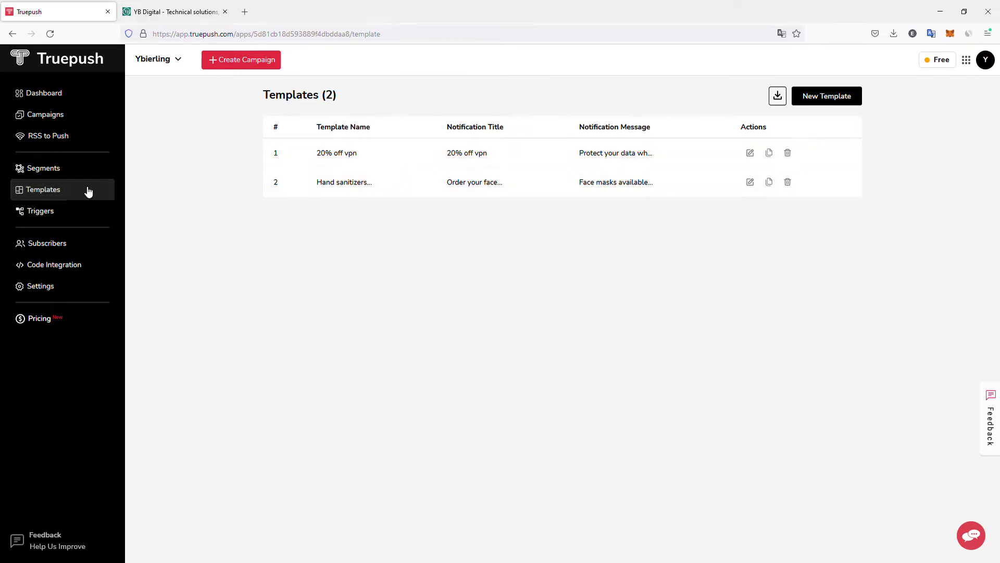
{"action": "left_click", "coordinate": [64, 218]}
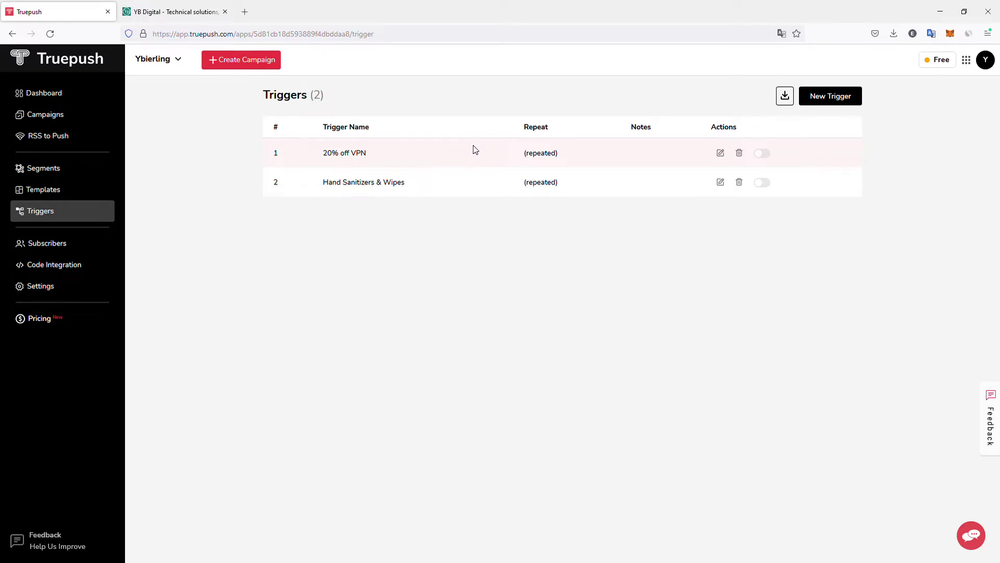
Step: Check the RSS to Push feeds, then list All Campaigns, 29830 in total
{"action": "left_click", "coordinate": [74, 145]}
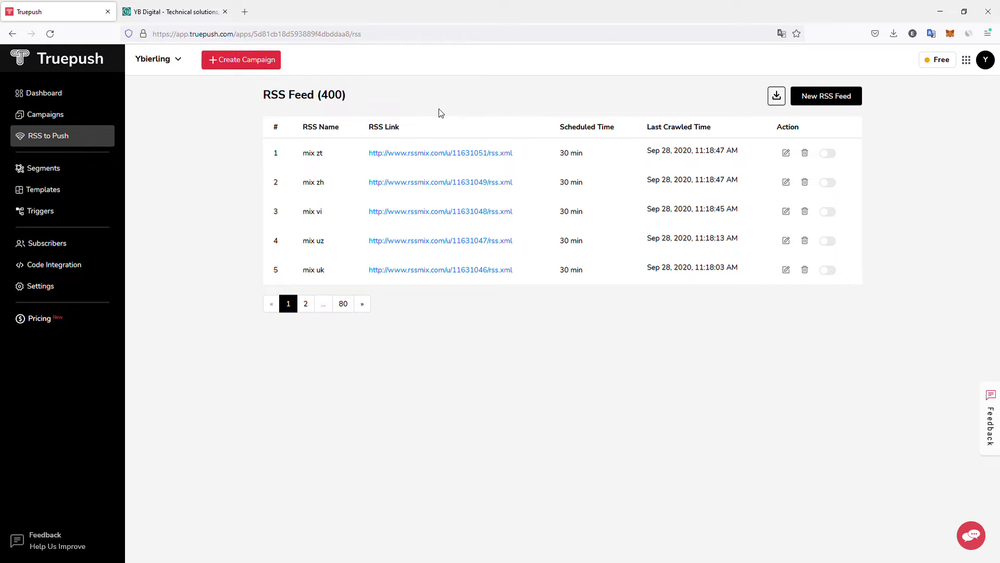
{"action": "left_click", "coordinate": [111, 118]}
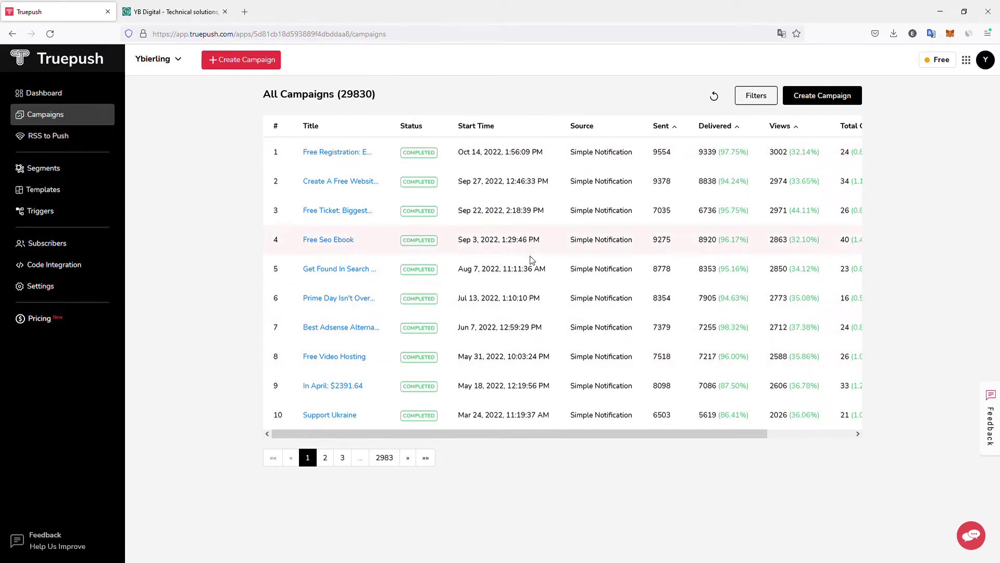
{"action": "left_click", "coordinate": [338, 153]}
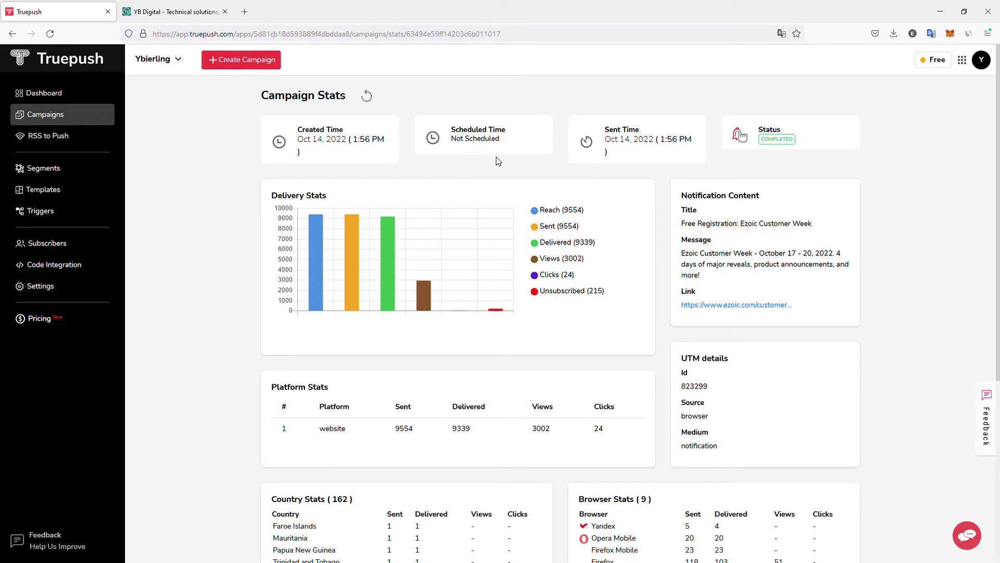
{"action": "scroll", "coordinate": [499, 165], "scroll_direction": "down", "scroll_amount": 1}
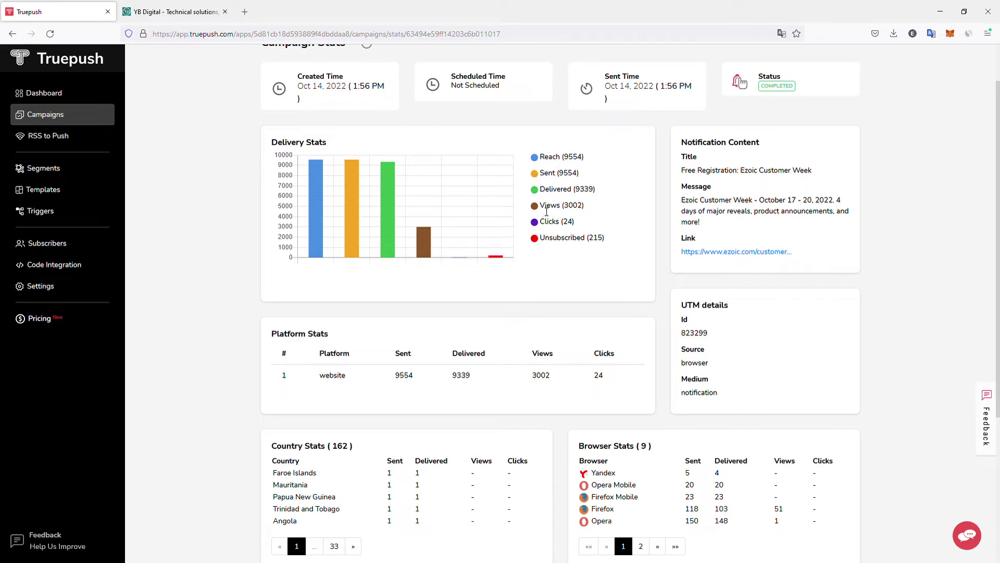
{"action": "left_click_drag", "start_coordinate": [554, 222], "coordinate": [573, 244]}
{"action": "scroll", "coordinate": [552, 238], "scroll_direction": "down", "scroll_amount": 1}
{"action": "scroll", "coordinate": [555, 246], "scroll_direction": "down", "scroll_amount": 1}
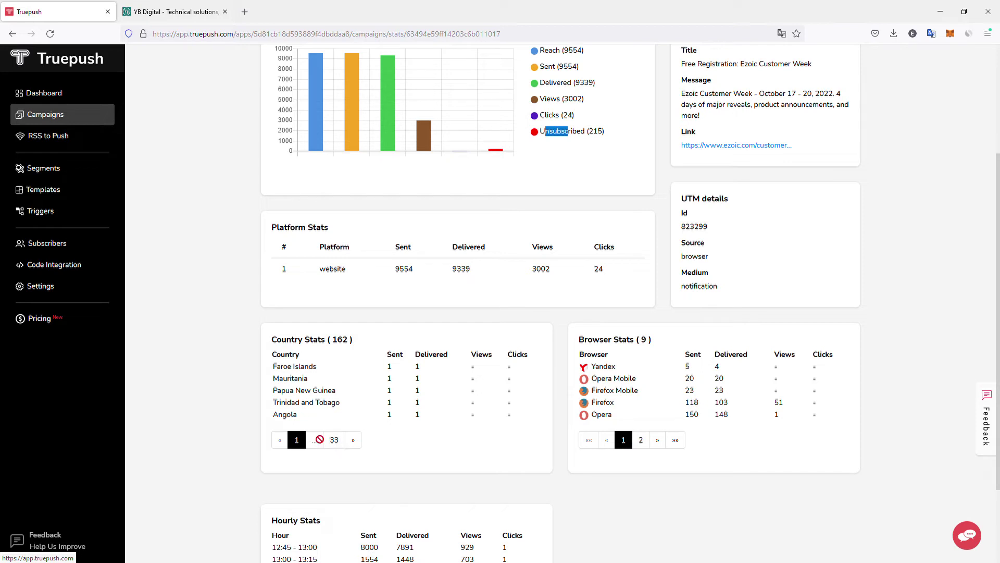
Step: Page forward through Country Stats to the last page, page 33
{"action": "left_click", "coordinate": [354, 445]}
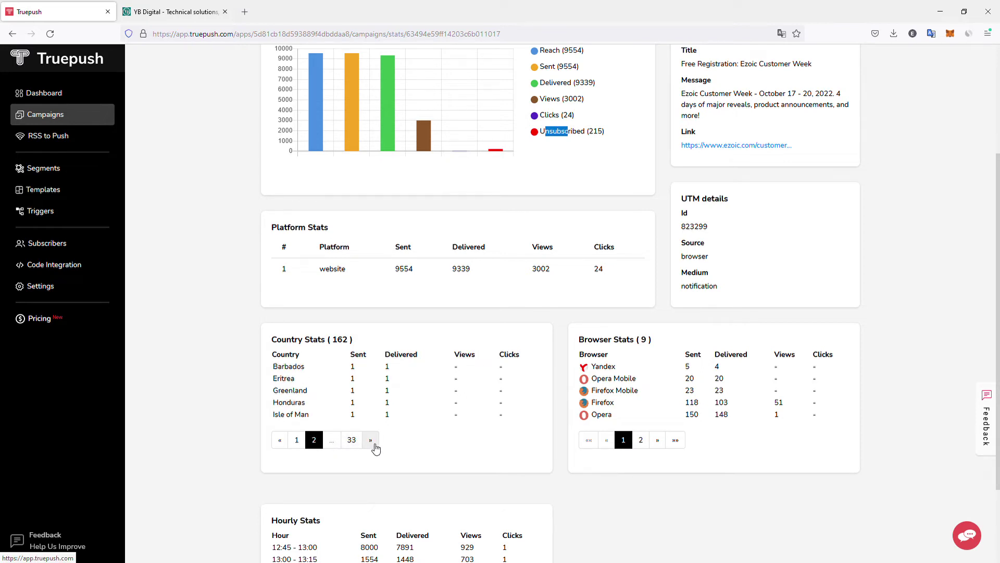
{"action": "left_click", "coordinate": [371, 445]}
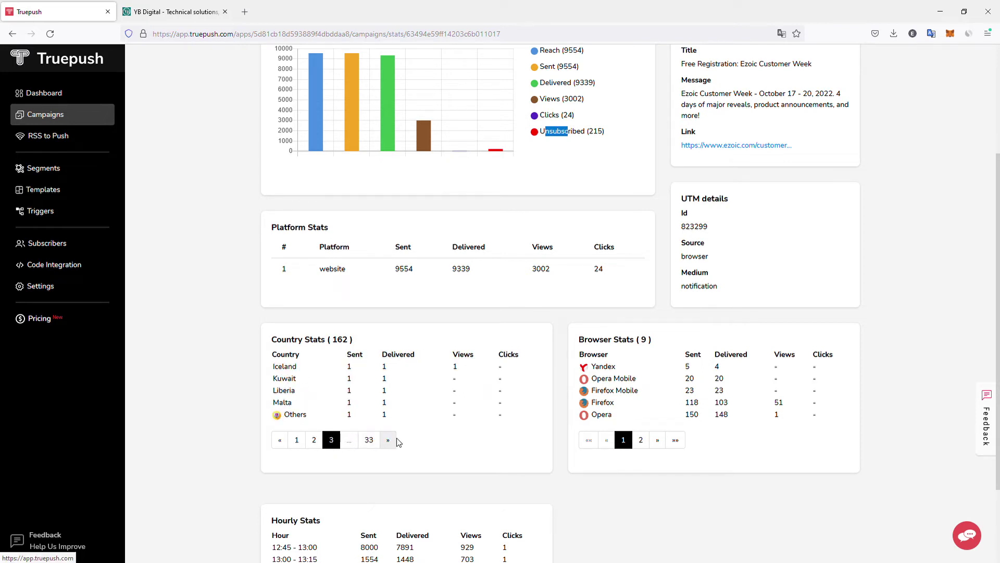
{"action": "left_click", "coordinate": [391, 447]}
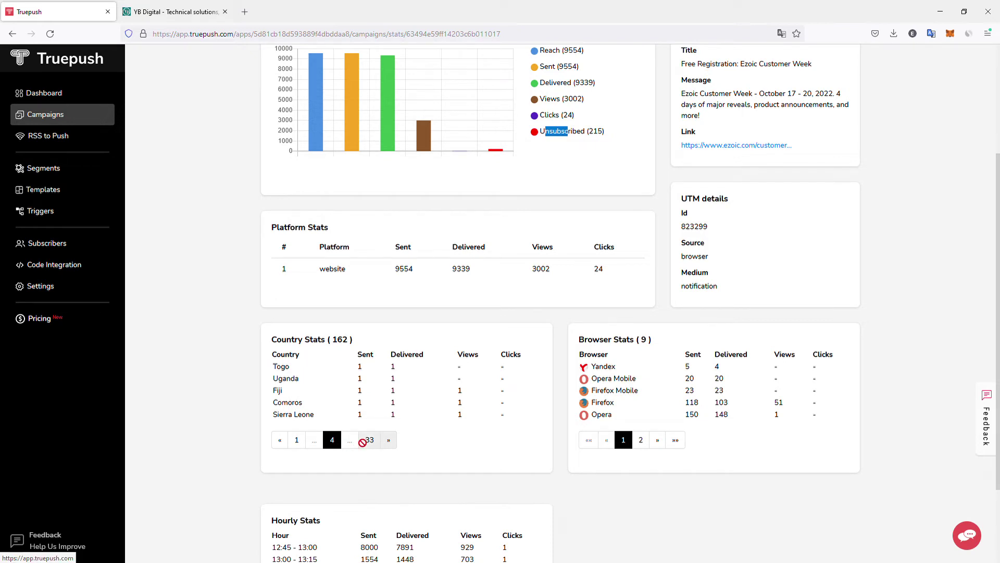
{"action": "left_click", "coordinate": [390, 442]}
{"action": "left_click", "coordinate": [389, 441]}
{"action": "left_click", "coordinate": [390, 442]}
{"action": "left_click", "coordinate": [391, 441]}
{"action": "left_click", "coordinate": [392, 442]}
{"action": "left_click", "coordinate": [392, 442]}
{"action": "left_click", "coordinate": [394, 442]}
{"action": "left_click", "coordinate": [395, 441]}
{"action": "double_click", "coordinate": [395, 442]}
{"action": "double_click", "coordinate": [395, 442]}
{"action": "double_click", "coordinate": [395, 442]}
{"action": "left_click", "coordinate": [395, 442]}
{"action": "double_click", "coordinate": [395, 441]}
{"action": "left_click", "coordinate": [395, 442]}
{"action": "double_click", "coordinate": [396, 443]}
{"action": "double_click", "coordinate": [396, 443]}
{"action": "double_click", "coordinate": [396, 443]}
{"action": "double_click", "coordinate": [396, 443]}
{"action": "double_click", "coordinate": [395, 443]}
{"action": "left_click", "coordinate": [396, 443]}
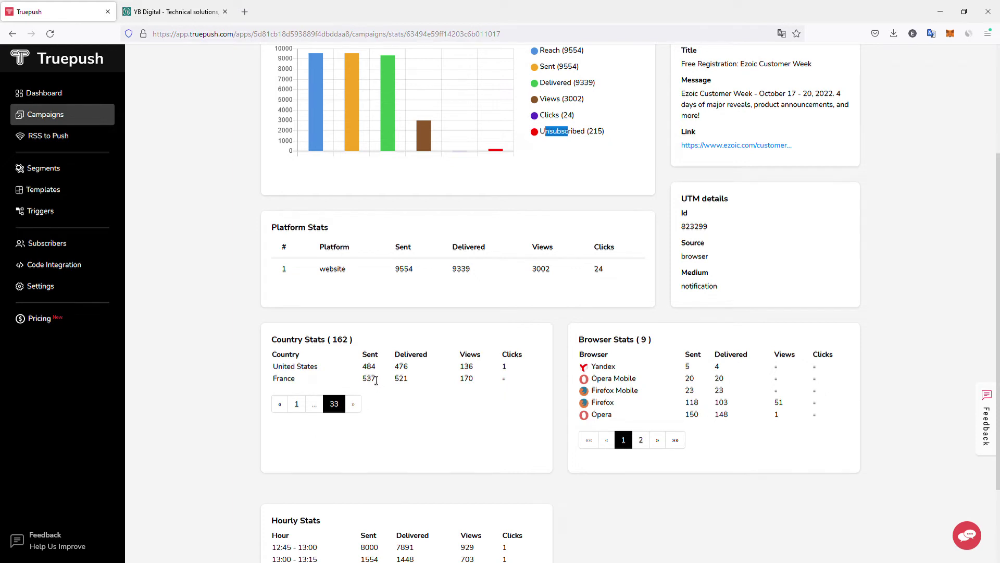
Step: Return to Country Stats page 32 with Germany, Russian Federation, Japan, Thailand and Romania
{"action": "mouse_move", "coordinate": [395, 378]}
{"action": "left_mouse_down"}
{"action": "mouse_move", "coordinate": [409, 380]}
{"action": "mouse_move", "coordinate": [396, 368]}
{"action": "left_mouse_up"}
{"action": "left_click", "coordinate": [280, 404]}
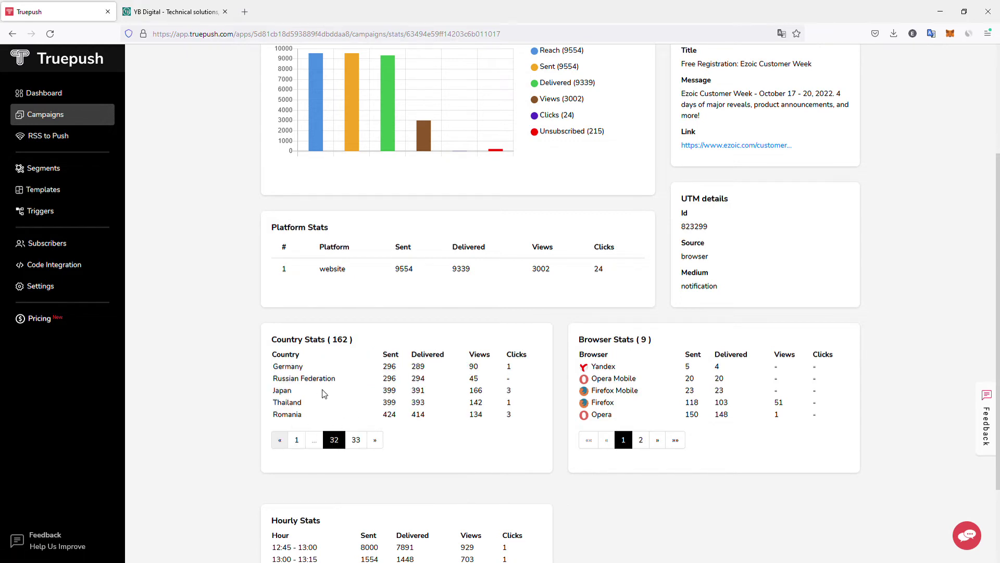
{"action": "scroll", "coordinate": [338, 381], "scroll_direction": "down", "scroll_amount": 1}
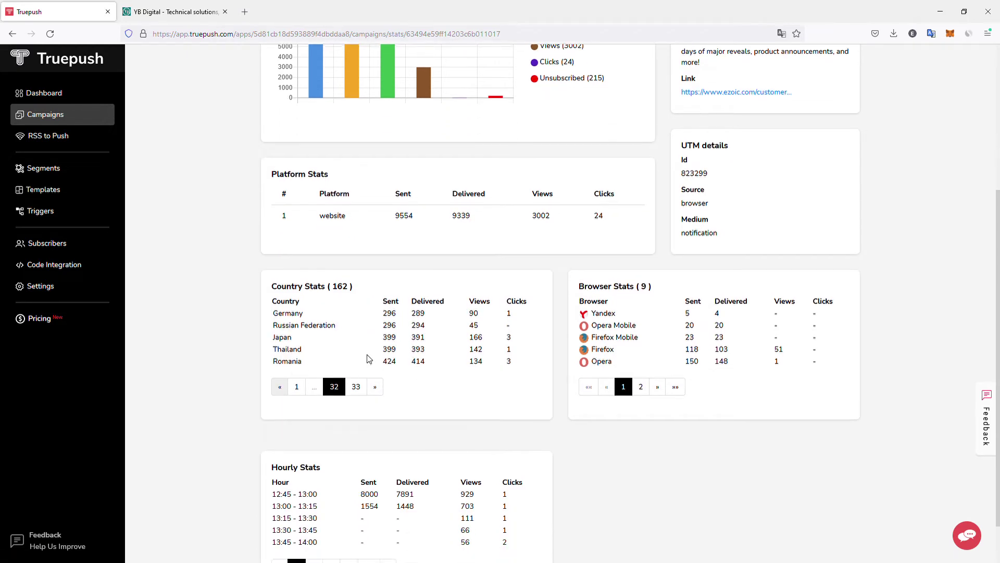
Step: Show Browser Stats page 2 (Chromium, Edge, Chrome Mobile, Chrome) and return to the Campaign Stats top
{"action": "left_click", "coordinate": [640, 387]}
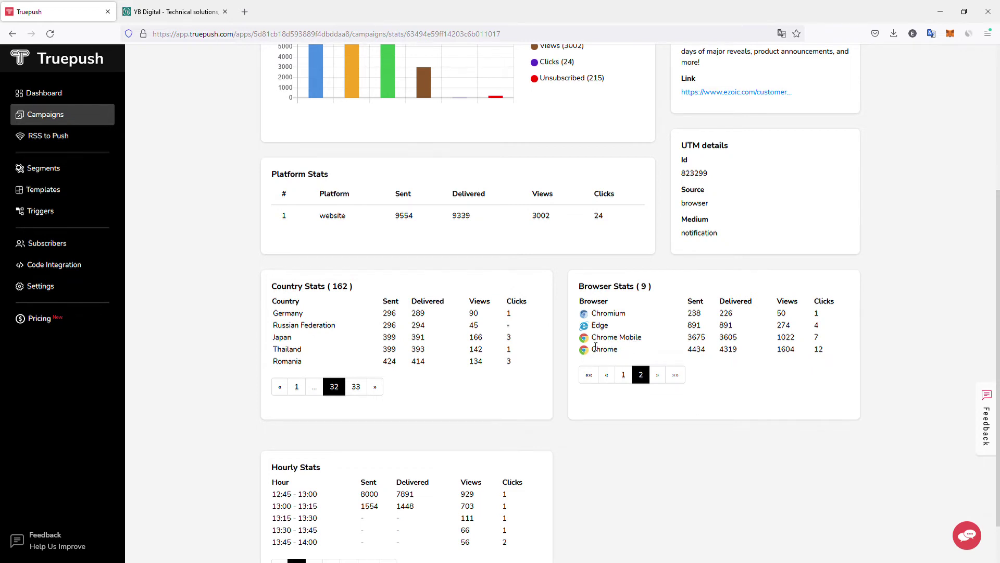
{"action": "scroll", "coordinate": [453, 349], "scroll_direction": "down", "scroll_amount": 1}
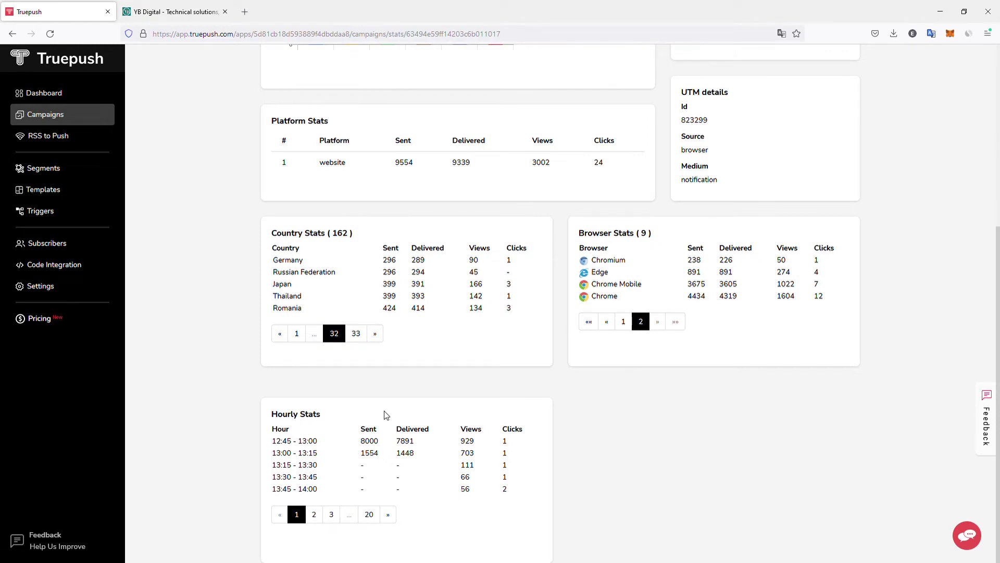
{"action": "scroll", "coordinate": [394, 409], "scroll_direction": "up", "scroll_amount": 5}
{"action": "scroll", "coordinate": [394, 409], "scroll_direction": "down", "scroll_amount": 5}
{"action": "scroll", "coordinate": [408, 393], "scroll_direction": "up", "scroll_amount": 5}
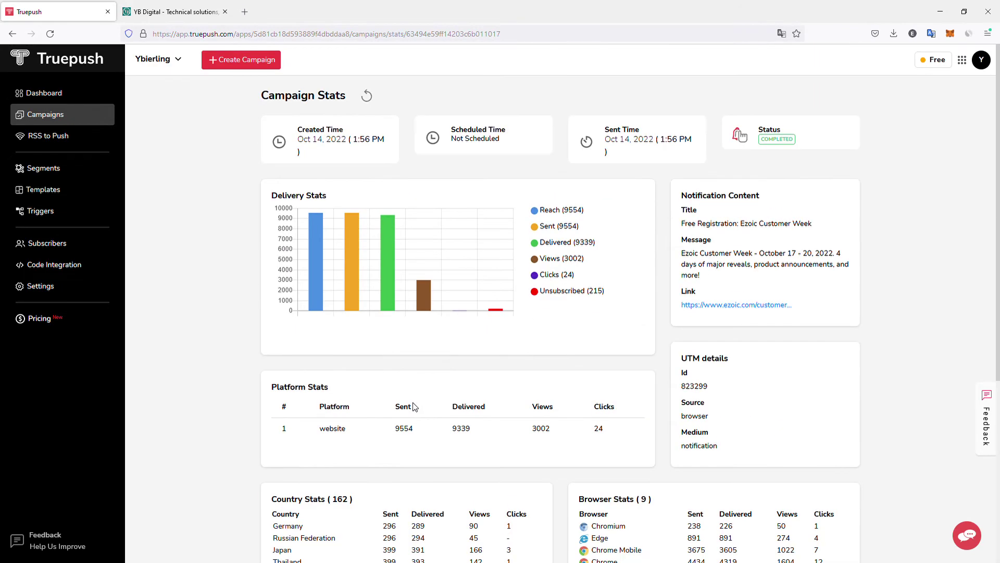
Step: Start a new push campaign with the Ezoic article URL as its landing page
{"action": "left_click", "coordinate": [265, 61]}
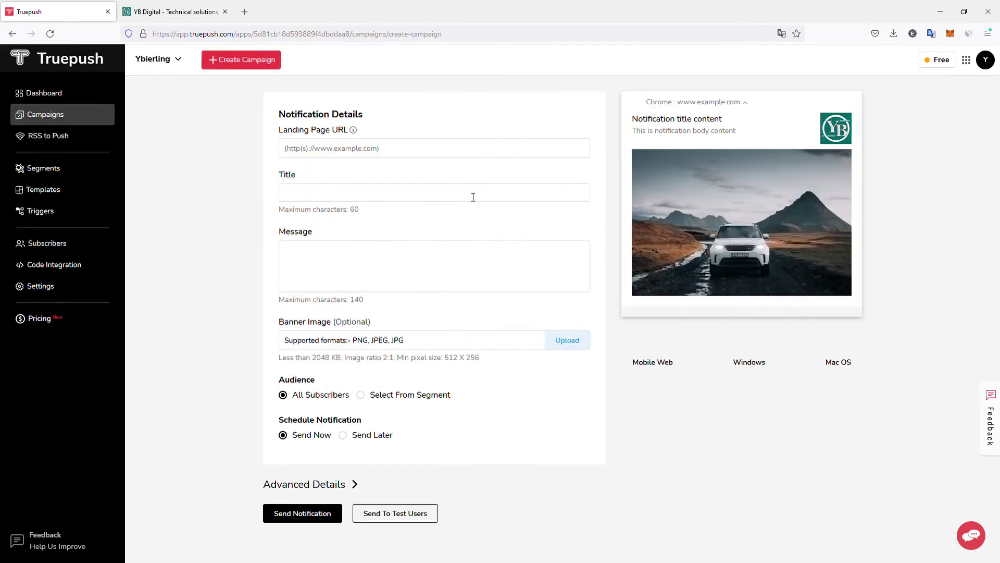
{"action": "left_click", "coordinate": [374, 157]}
{"action": "key", "text": "ctrl+v"}
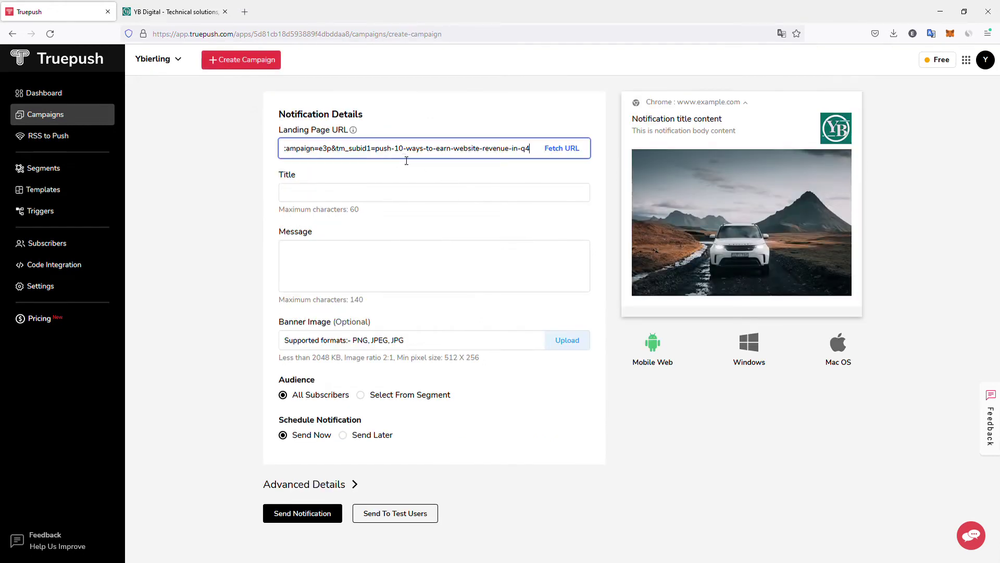
{"action": "left_click", "coordinate": [373, 197]}
{"action": "triple_click", "coordinate": [378, 154]}
Step: Title the campaign '10 Ways to earn website revenue'
{"action": "left_click", "coordinate": [346, 193]}
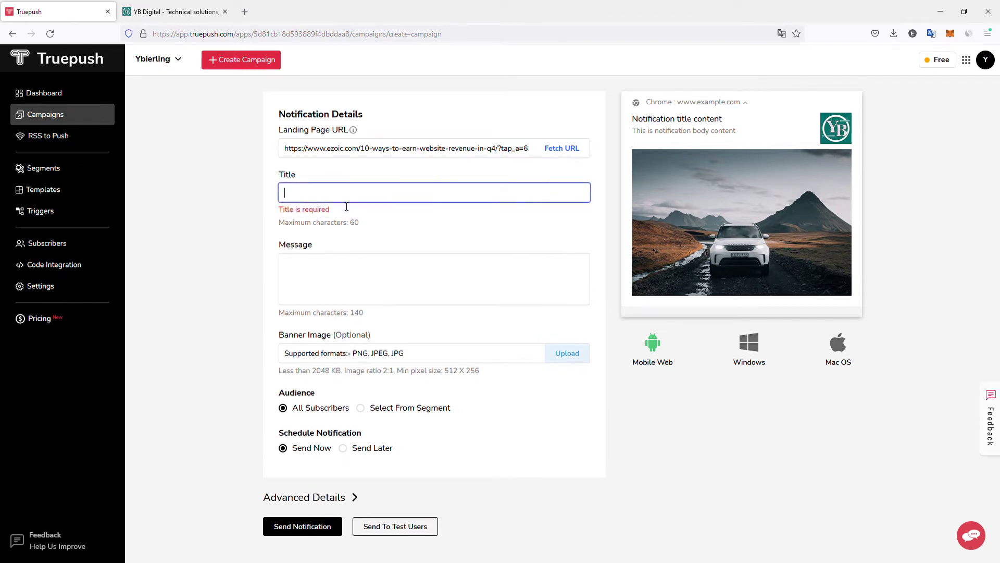
{"action": "type", "text": "10 Ways t"}
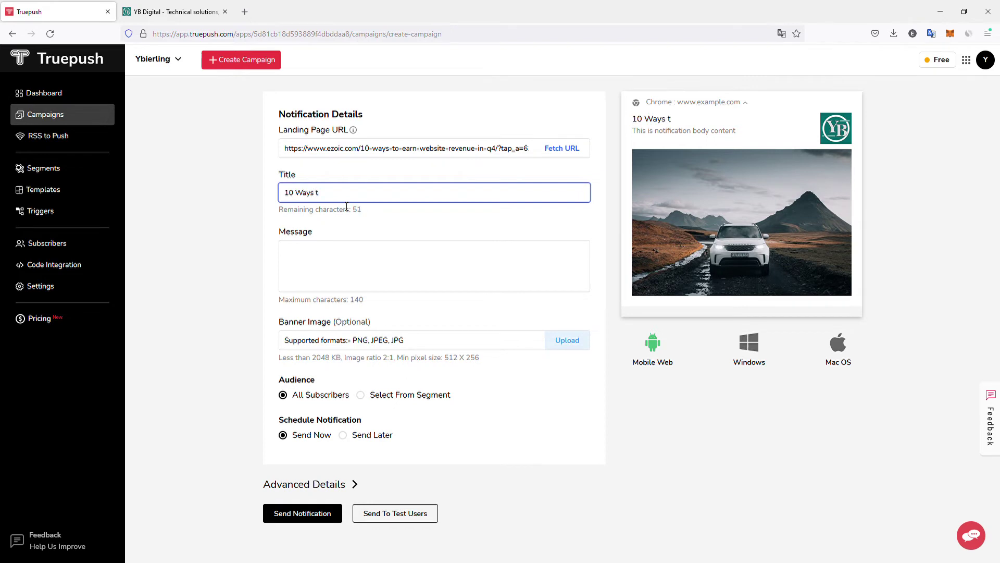
{"action": "type", "text": "o earn website revenue"}
{"action": "left_click", "coordinate": [362, 273]}
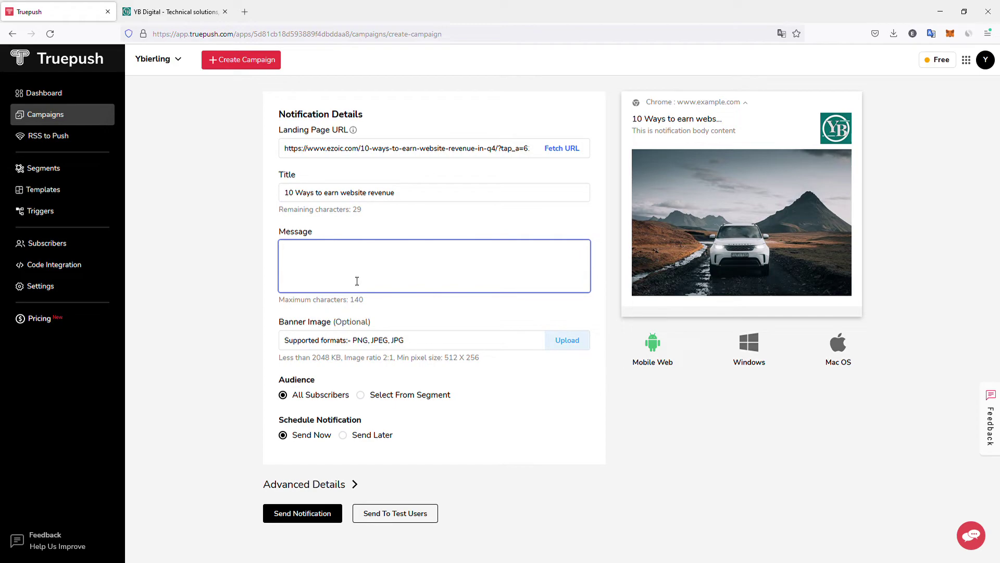
Step: Open the Ezoic article in a new browser tab and select its first paragraph
{"action": "key", "text": "ctrl+t"}
{"action": "key", "text": "ctrl+v"}
{"action": "key", "text": "Return"}
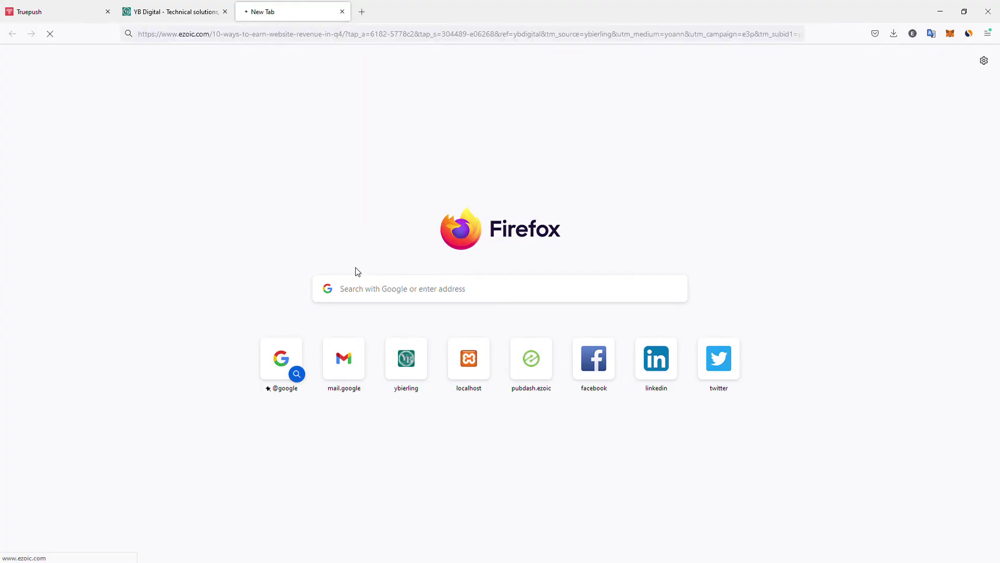
{"action": "scroll", "coordinate": [365, 219], "scroll_direction": "down", "scroll_amount": 6}
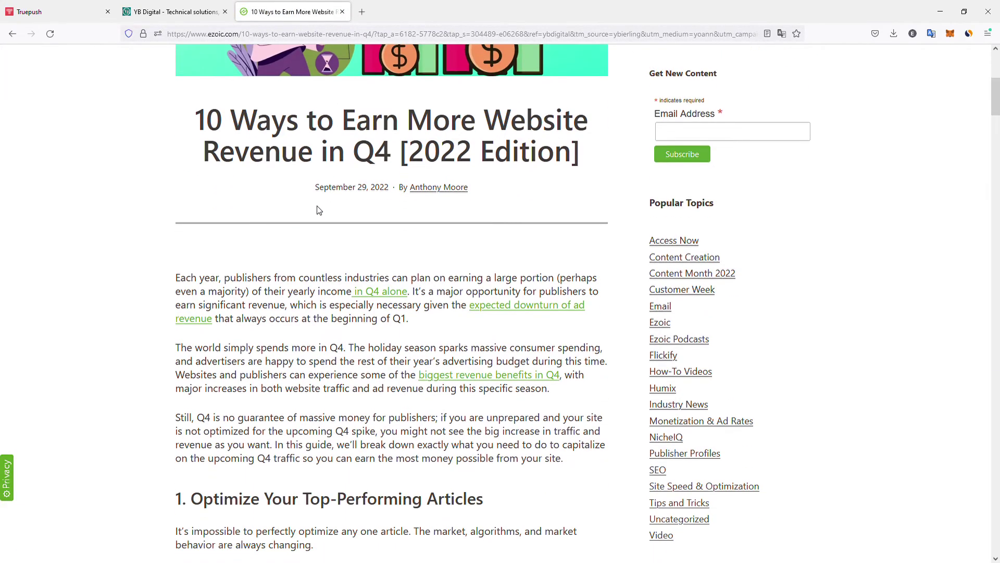
{"action": "scroll", "coordinate": [245, 218], "scroll_direction": "down", "scroll_amount": 1}
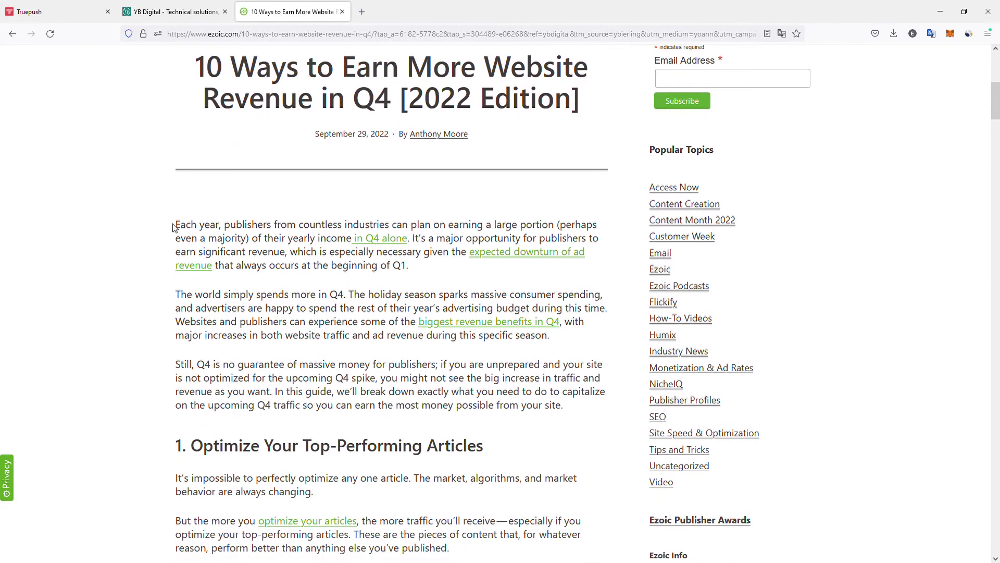
{"action": "left_click_drag", "start_coordinate": [176, 228], "coordinate": [447, 272]}
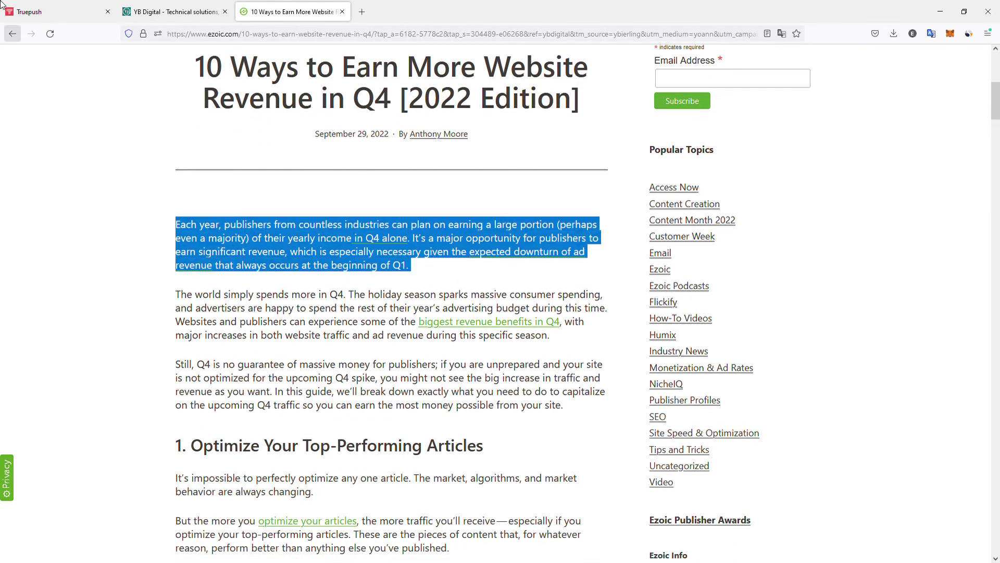
Step: Set the message to the article's opening sentence, ending '…of their yearly income in Q4'
{"action": "left_click", "coordinate": [58, 11]}
{"action": "type", "text": "Each year, publishers from countless industries can plan on earning a large portion (perhaps even a majority) of their yearly income in Q4 a"}
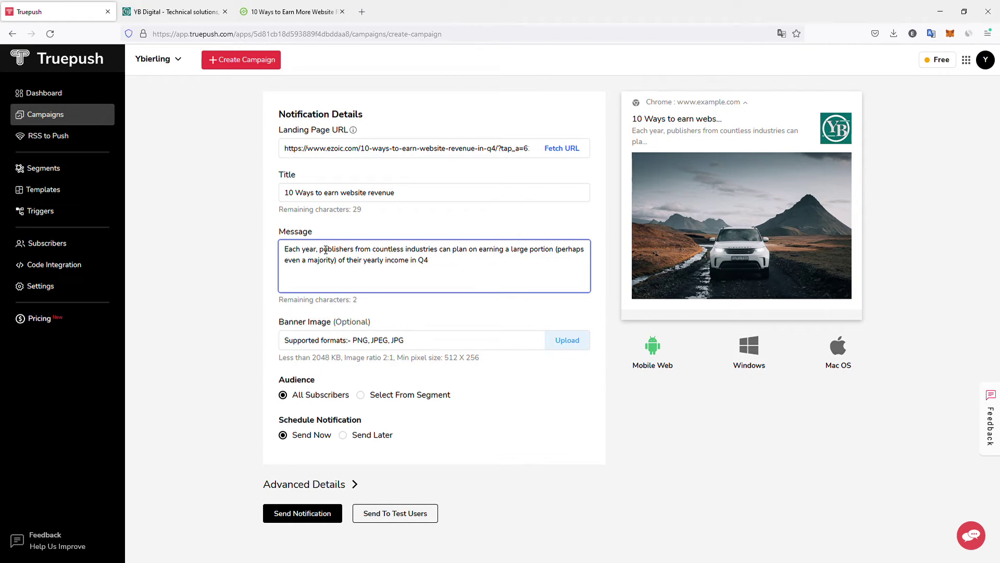
{"action": "left_click_drag", "start_coordinate": [456, 269], "coordinate": [161, 212]}
{"action": "key", "text": "ctrl+c"}
{"action": "key", "text": "BackSpace"}
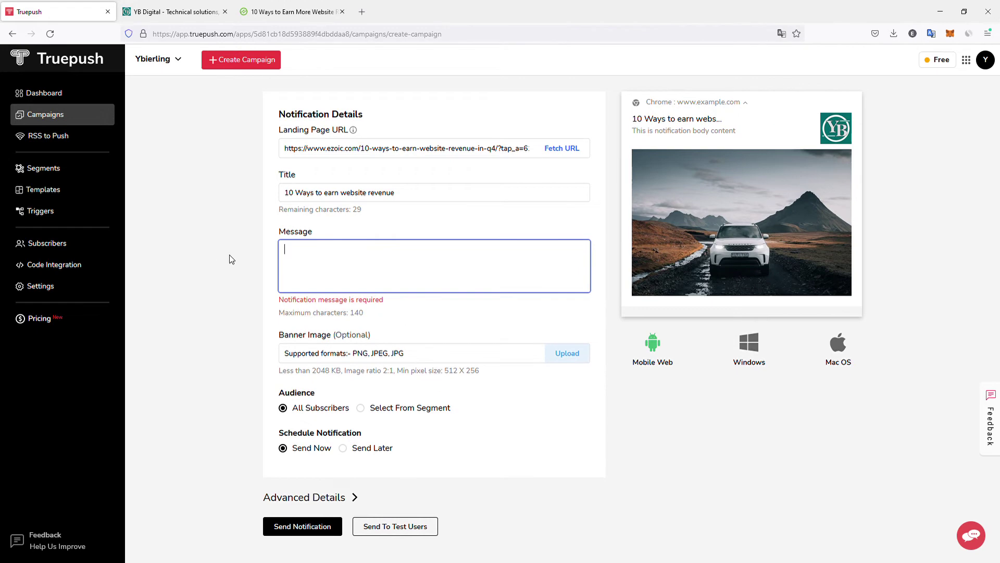
{"action": "key", "text": "ctrl+v"}
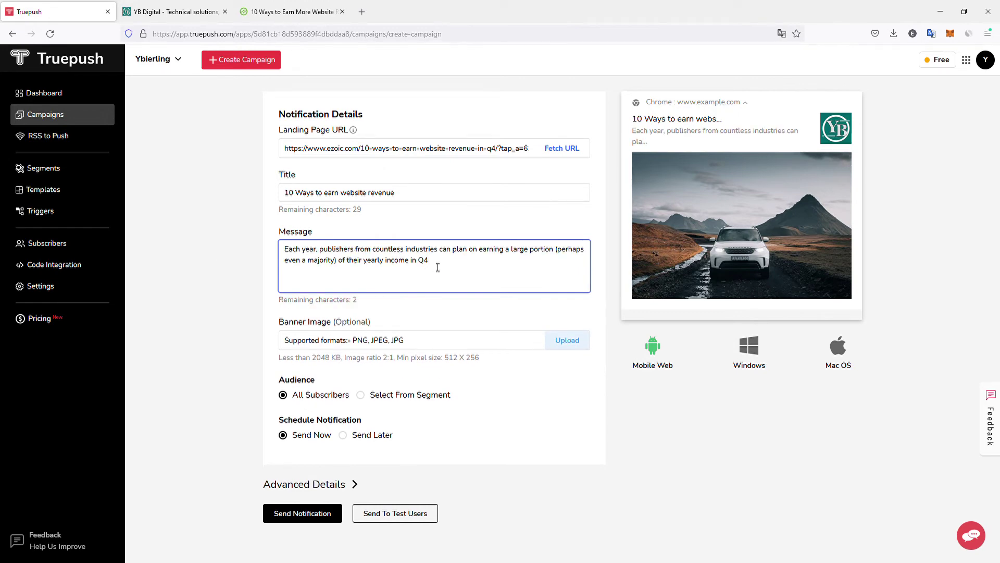
Step: Replace the message with the article's first heading, '1. Optimize Your Top-Performing Articles.'
{"action": "left_click", "coordinate": [329, 5]}
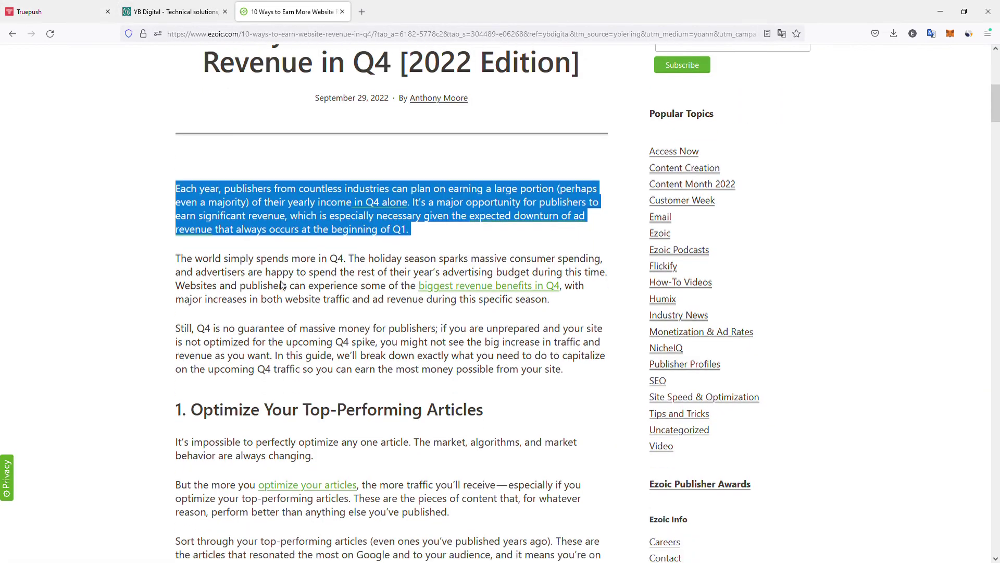
{"action": "scroll", "coordinate": [286, 286], "scroll_direction": "down", "scroll_amount": 3}
{"action": "left_click_drag", "start_coordinate": [176, 233], "coordinate": [484, 235]}
{"action": "key", "text": "ctrl+c"}
{"action": "left_click", "coordinate": [57, 11]}
{"action": "key", "text": "shift+Up"}
{"action": "key", "text": "shift+Home"}
{"action": "key", "text": "ctrl+v"}
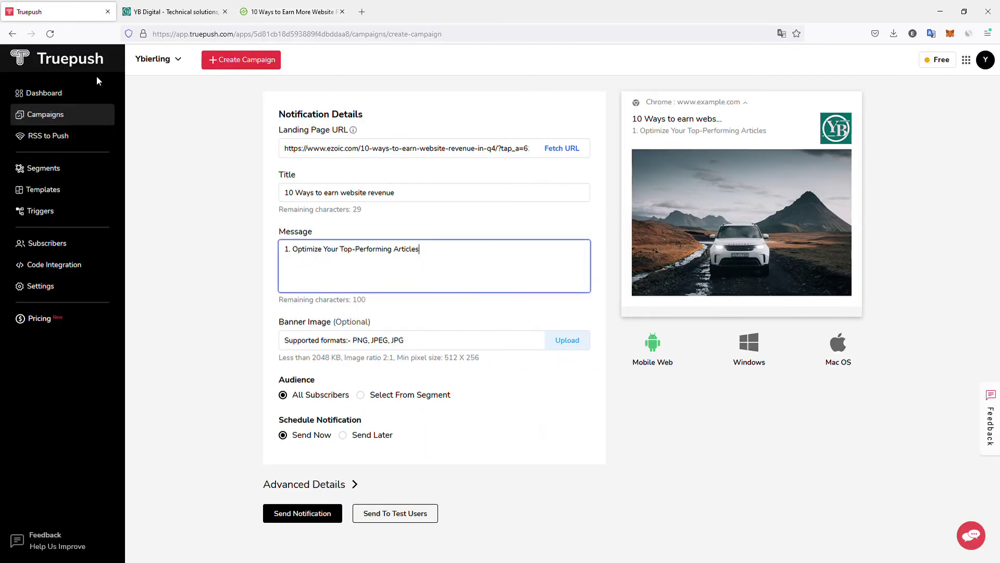
Step: Prefix the message with the article title and end it with ': Read for more!'
{"action": "left_click", "coordinate": [295, 12]}
{"action": "scroll", "coordinate": [273, 179], "scroll_direction": "up", "scroll_amount": 6}
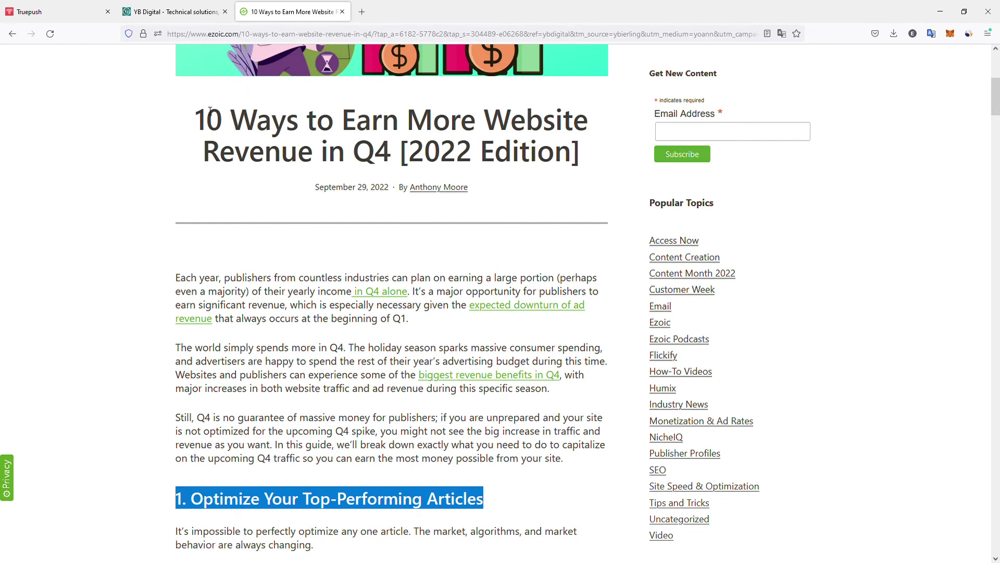
{"action": "left_click_drag", "start_coordinate": [206, 117], "coordinate": [398, 163]}
{"action": "triple_click", "coordinate": [399, 165]}
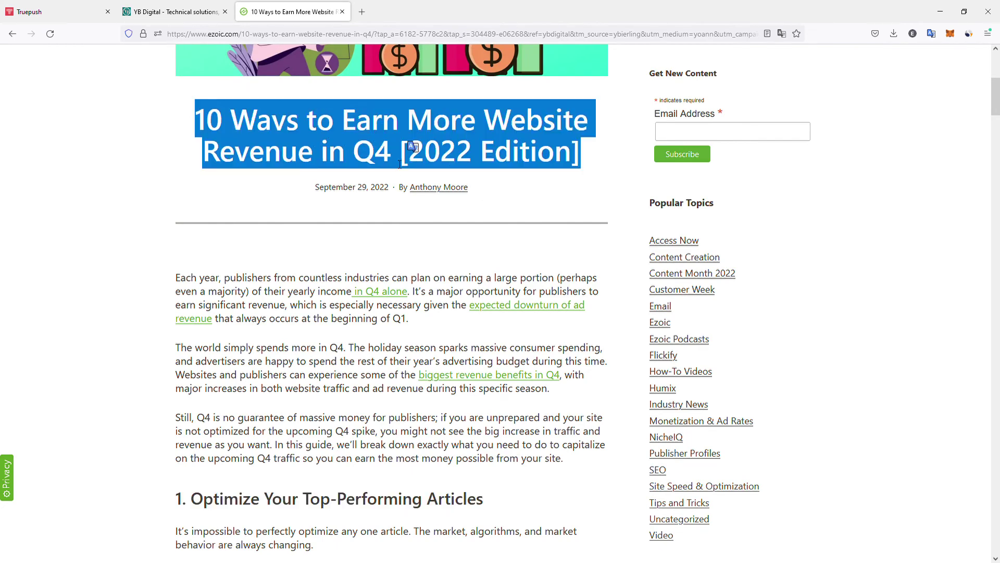
{"action": "left_click", "coordinate": [57, 12]}
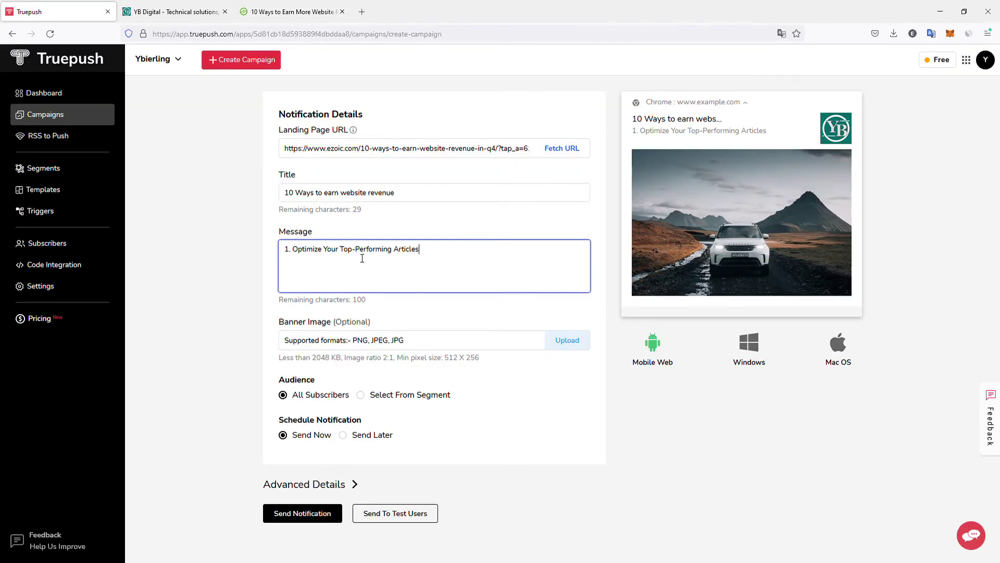
{"action": "key", "text": "Home"}
{"action": "key", "text": "ctrl+v"}
{"action": "type", "text": ": "}
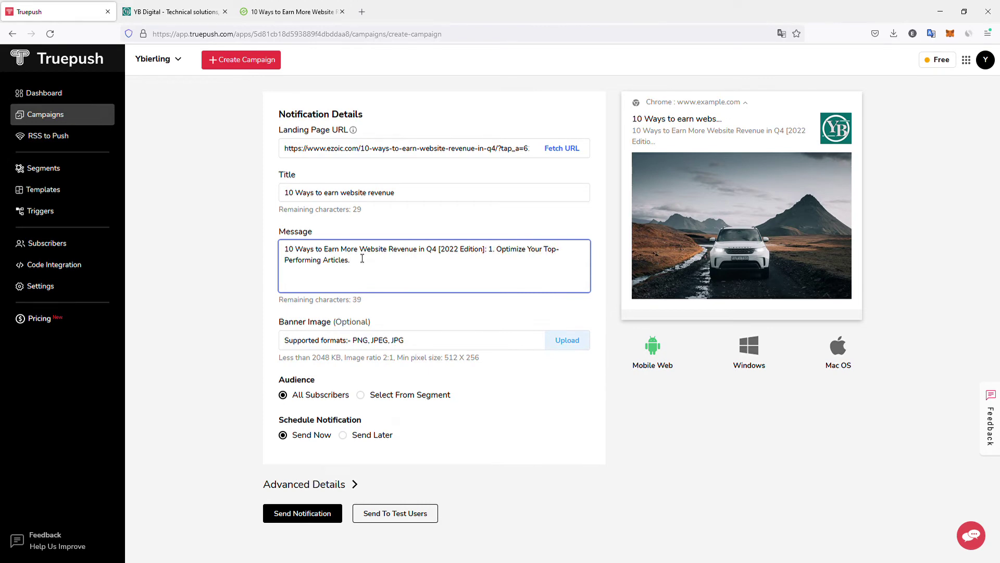
{"action": "type", "text": "Read for more!"}
Step: Check the landing page URL, Title and message fields of the campaign form
{"action": "left_click", "coordinate": [427, 149]}
{"action": "key", "text": "ctrl+a"}
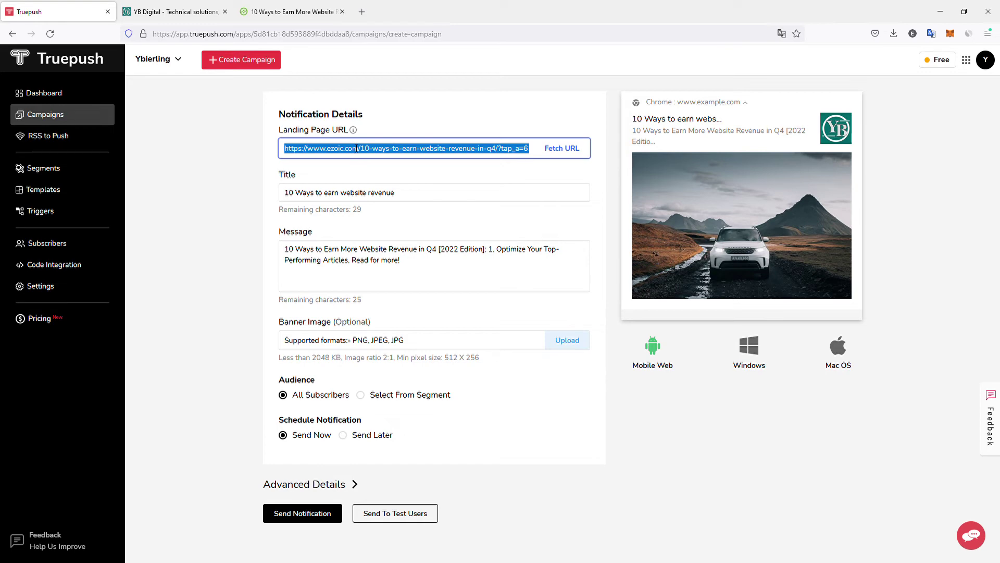
{"action": "left_click", "coordinate": [433, 198]}
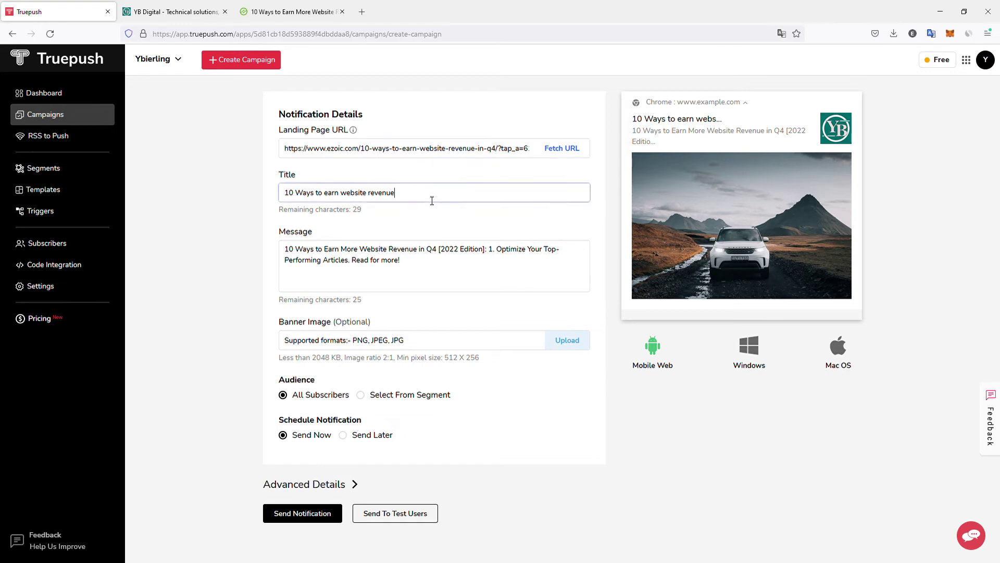
{"action": "left_click", "coordinate": [404, 259]}
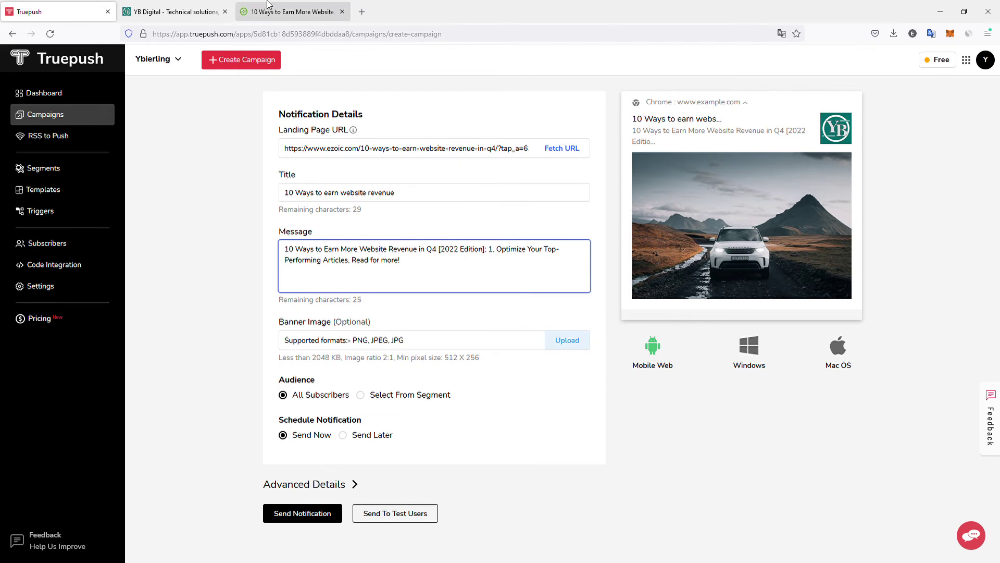
Step: Check the header illustration at the top of the article page, then return to the campaign form
{"action": "left_click", "coordinate": [284, 9]}
{"action": "scroll", "coordinate": [286, 206], "scroll_direction": "up", "scroll_amount": 5}
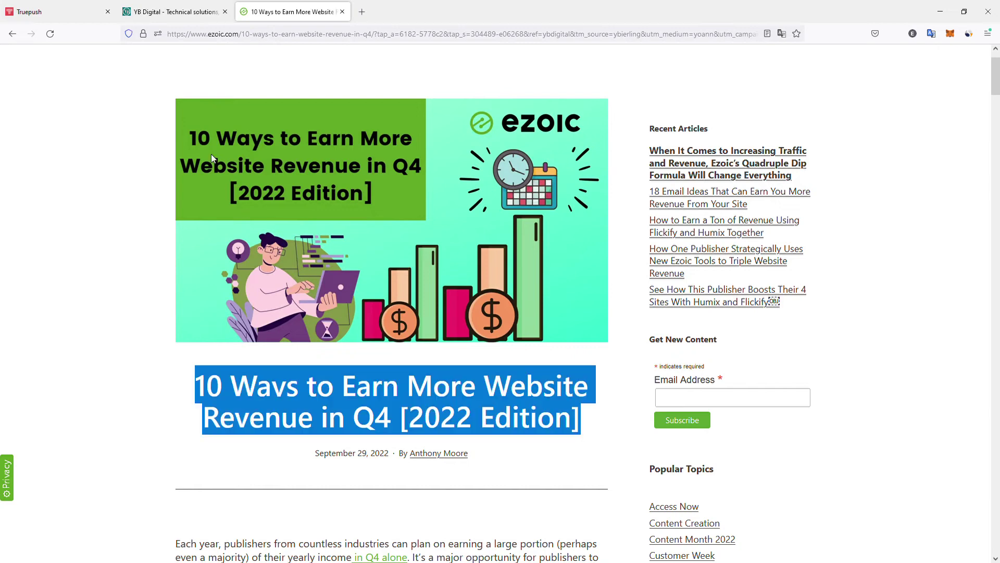
{"action": "left_click", "coordinate": [76, 6]}
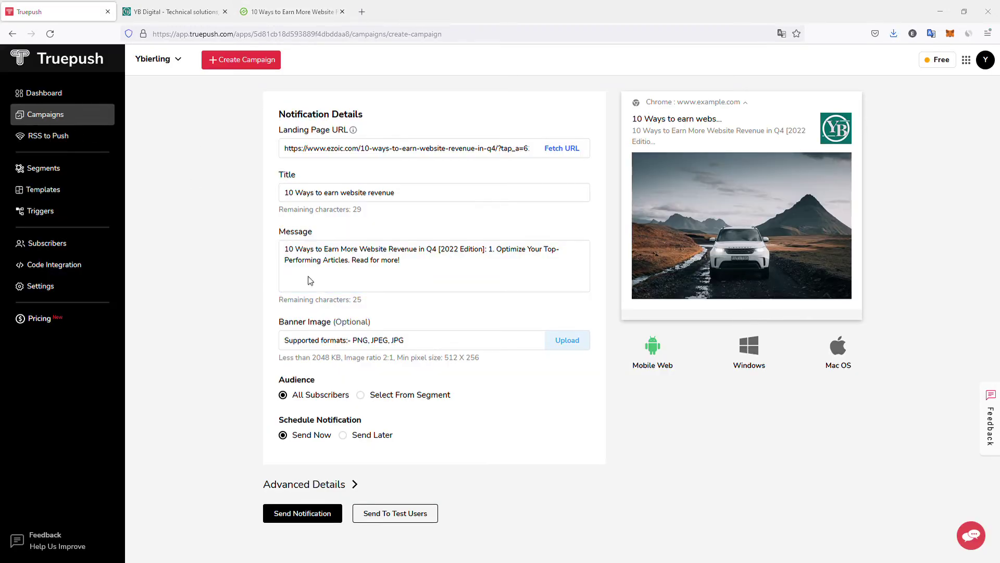
Step: Start the Banner Image upload and capture the article's header image as a screenshot for it
{"action": "left_click", "coordinate": [572, 340]}
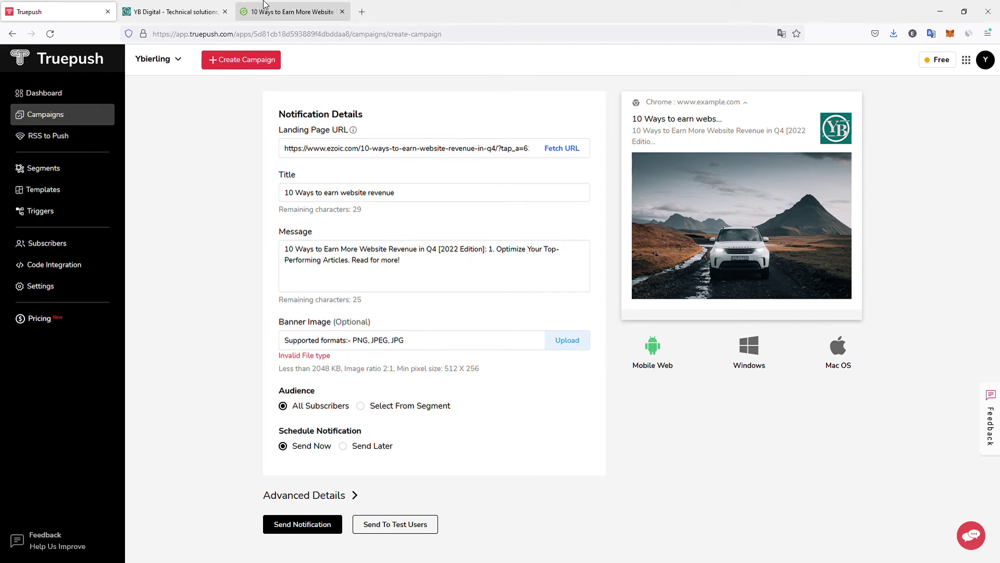
{"action": "left_click", "coordinate": [274, 10]}
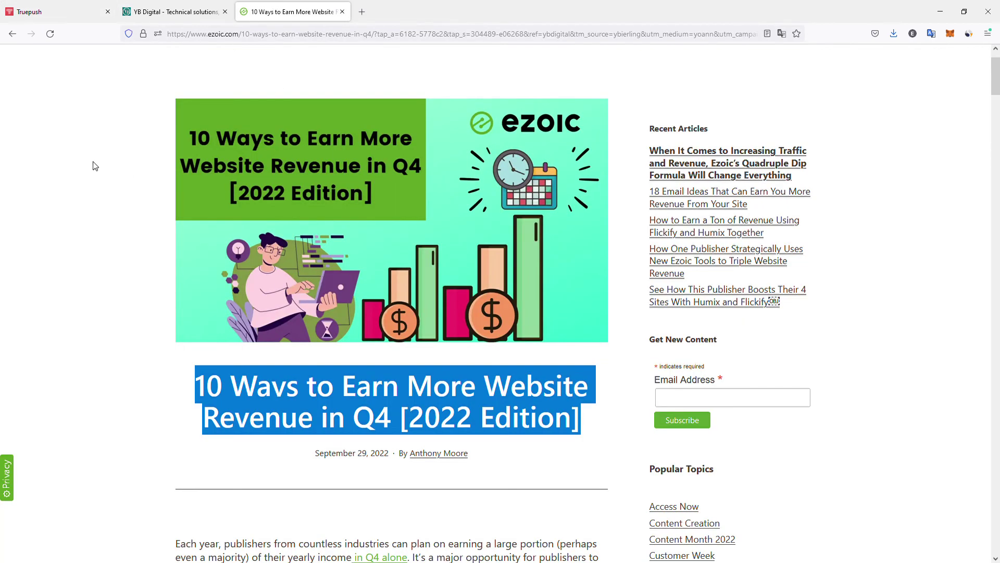
{"action": "key", "text": "Print"}
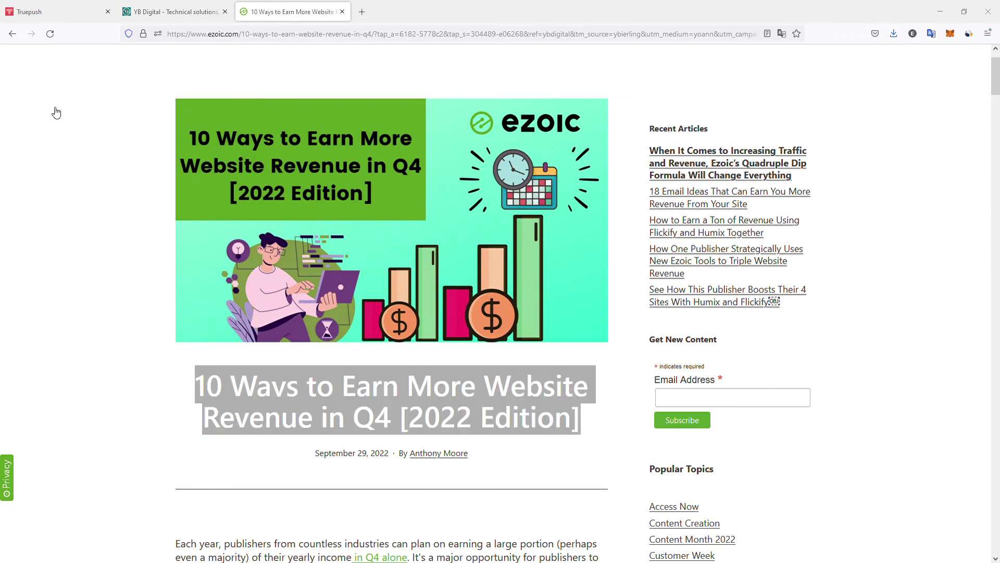
{"action": "left_click", "coordinate": [47, 10]}
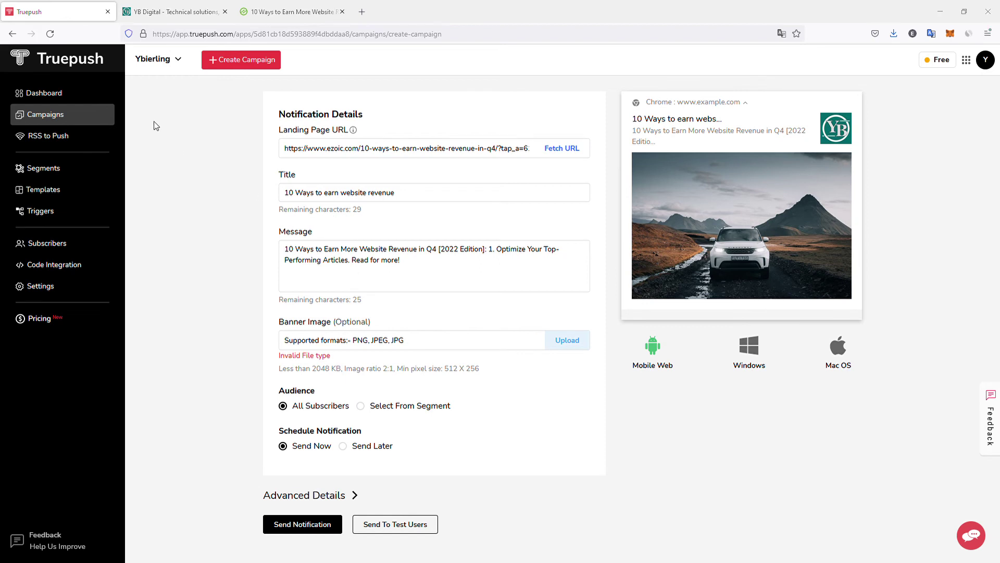
{"action": "triple_click", "coordinate": [398, 148]}
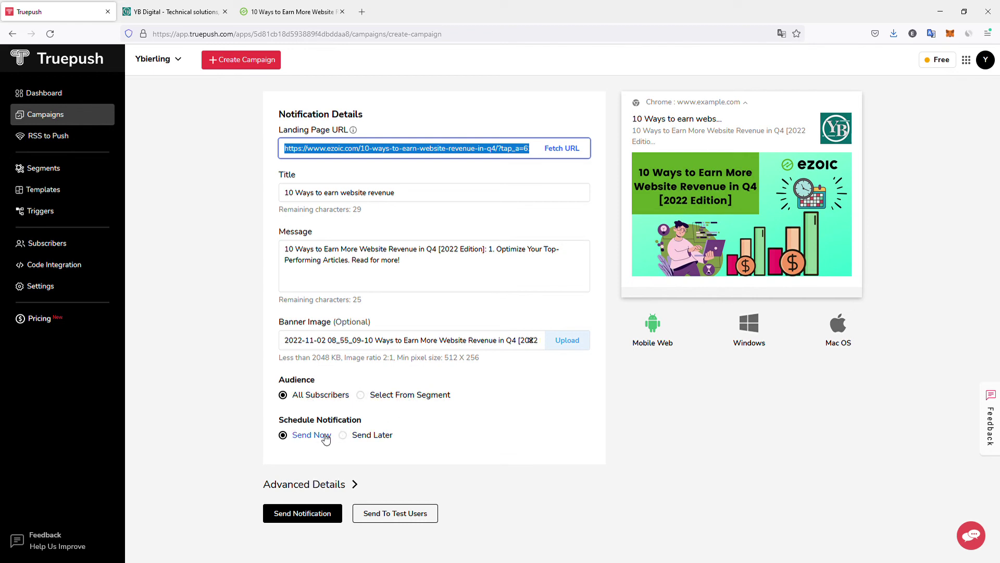
Step: Expand Advanced Details and uncheck User Interaction Required under Additional Data
{"action": "left_click", "coordinate": [319, 488]}
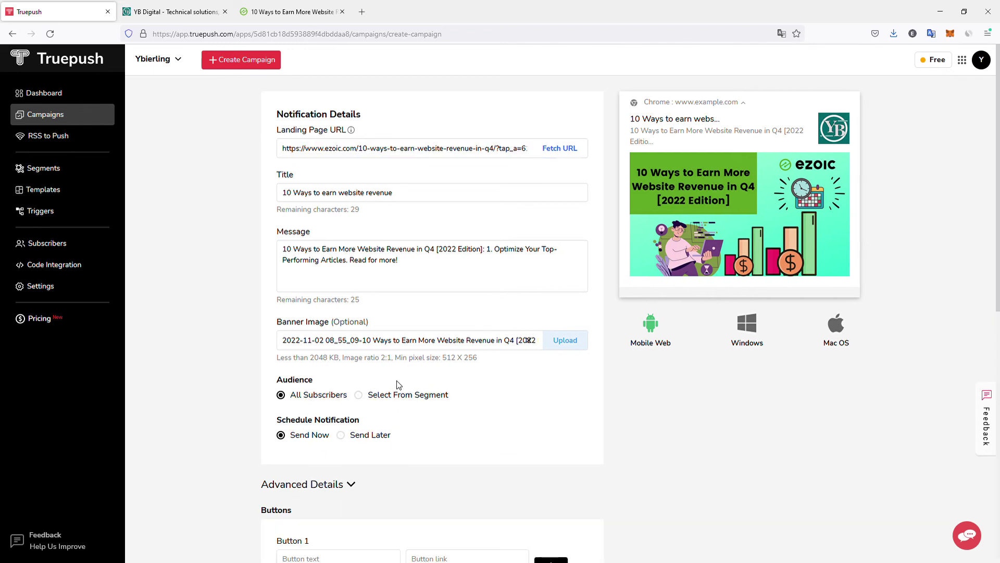
{"action": "scroll", "coordinate": [393, 350], "scroll_direction": "down", "scroll_amount": 5}
{"action": "scroll", "coordinate": [393, 350], "scroll_direction": "down", "scroll_amount": 2}
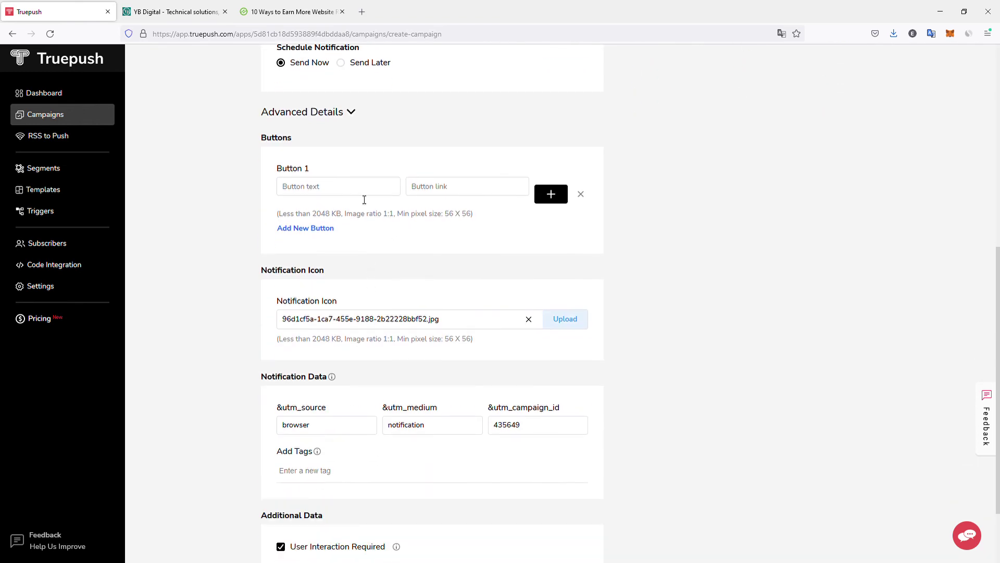
{"action": "scroll", "coordinate": [368, 232], "scroll_direction": "down", "scroll_amount": 1}
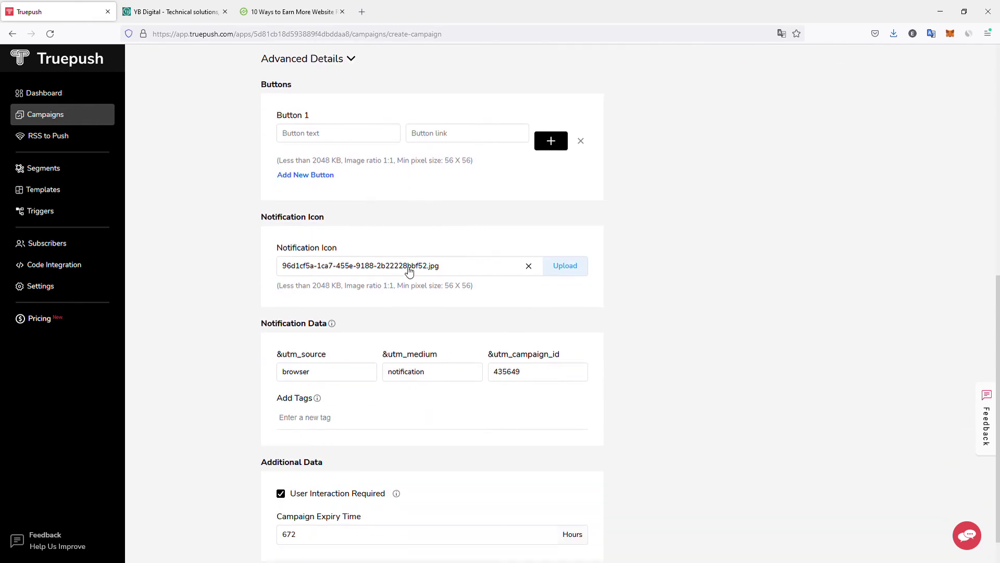
{"action": "scroll", "coordinate": [410, 271], "scroll_direction": "down", "scroll_amount": 1}
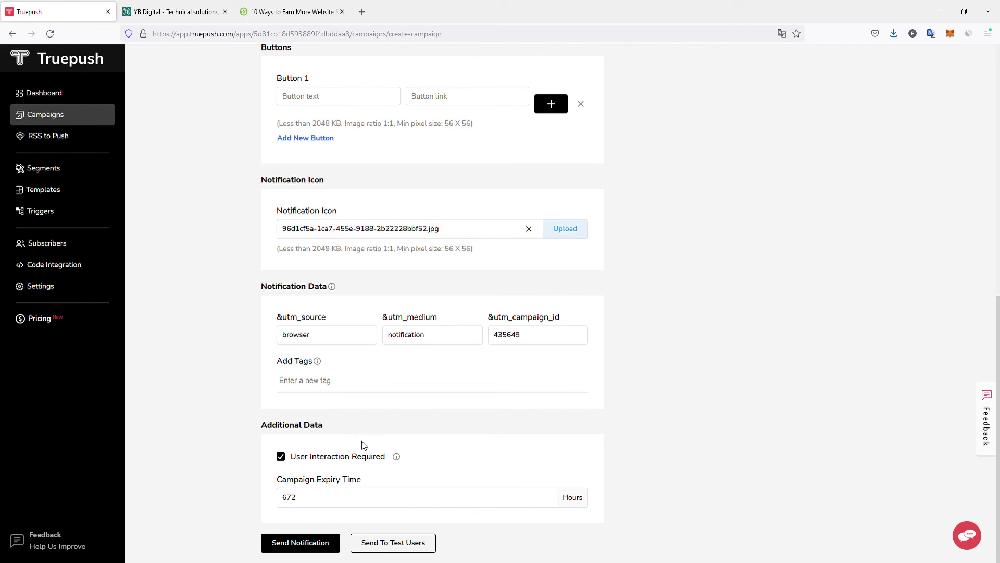
{"action": "left_click", "coordinate": [312, 458]}
Step: Submit the campaign with Send Notification
{"action": "left_click", "coordinate": [326, 544]}
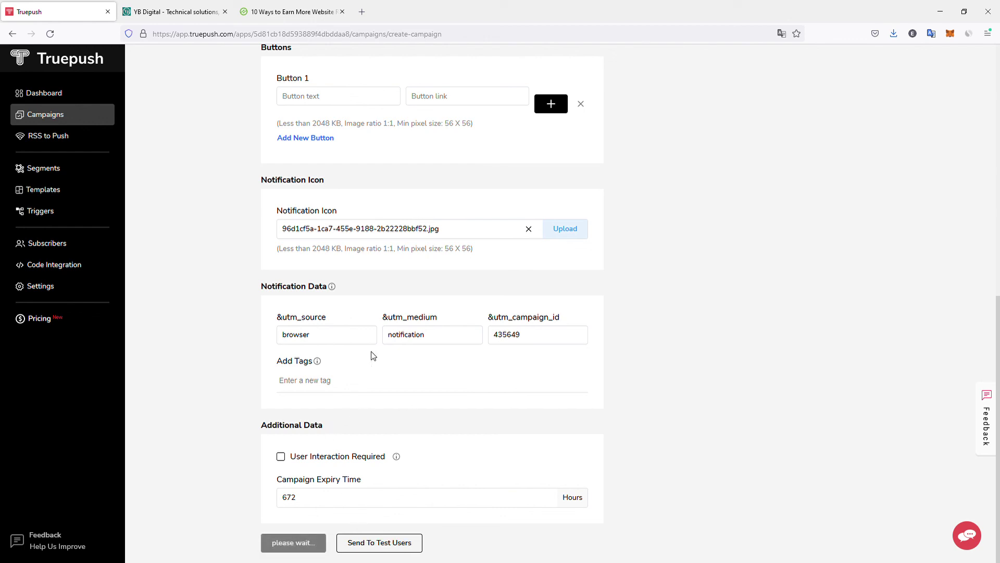